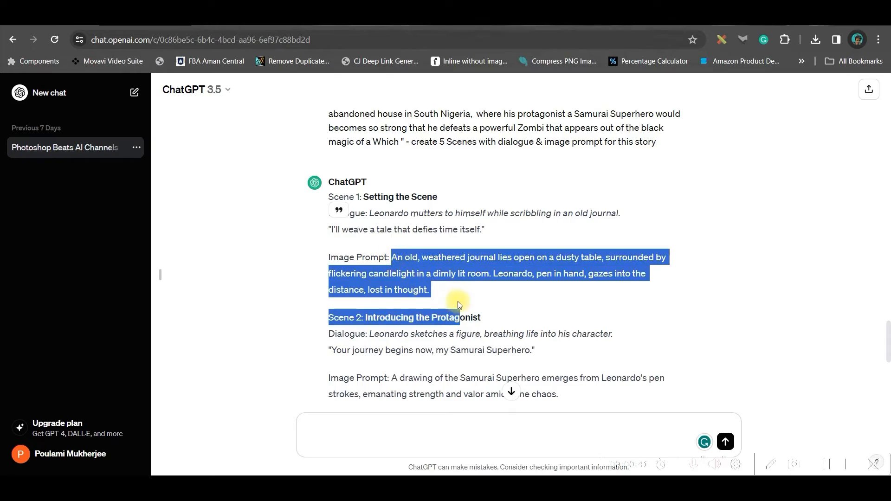
# - Try the Speech to Speech task in ElevenLabs Speech Synthesis and its audio recording option
pyautogui.click(481, 286)
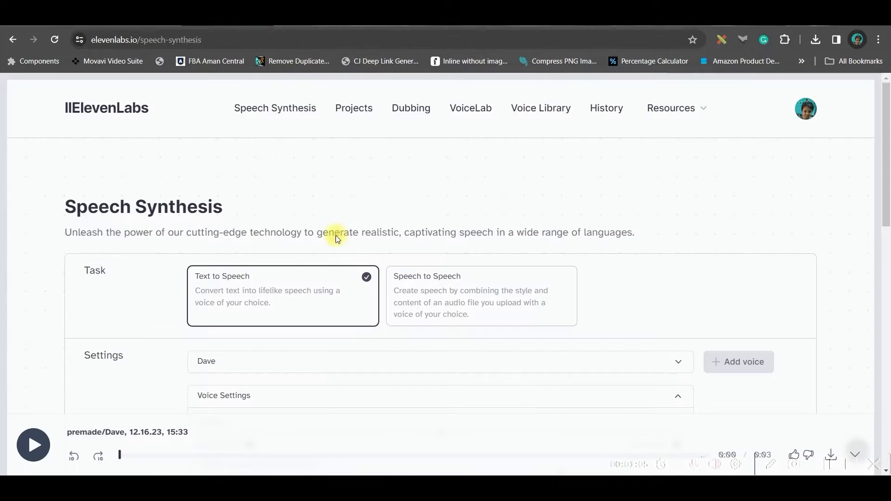
pyautogui.scroll(-3, 268, 289)
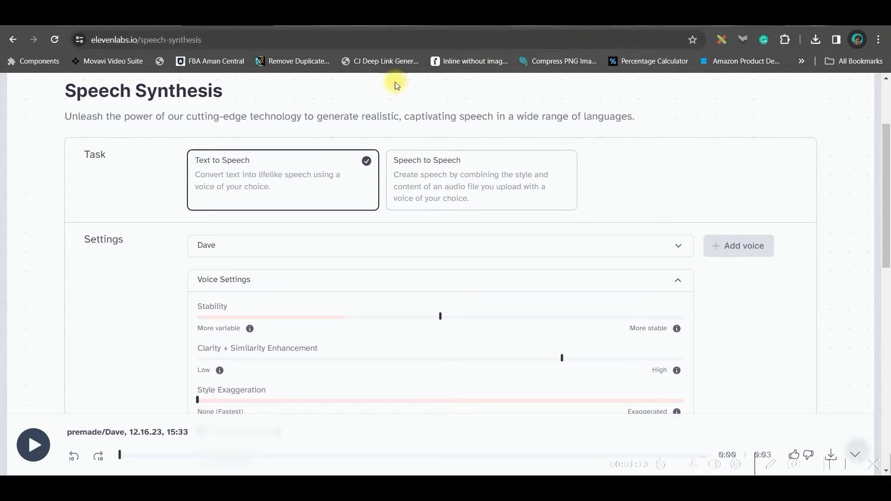
pyautogui.click(497, 183)
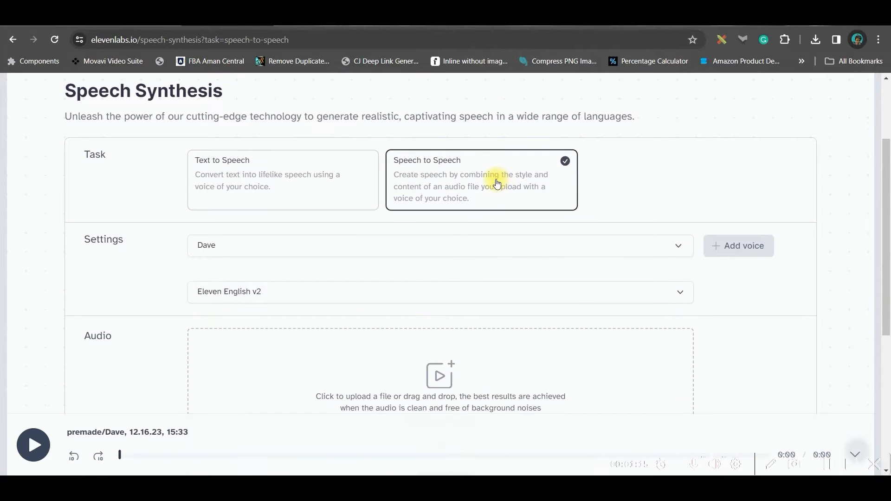
pyautogui.scroll(-3, 497, 184)
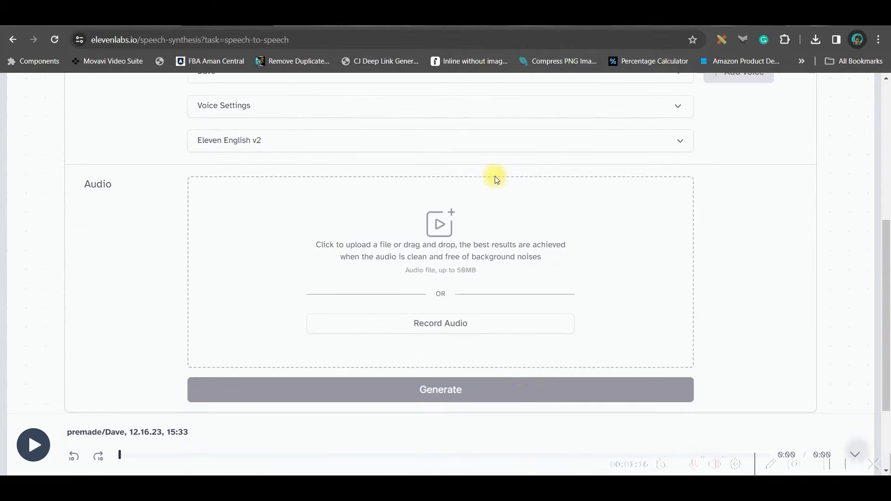
pyautogui.click(460, 329)
pyautogui.scroll(5, 350, 231)
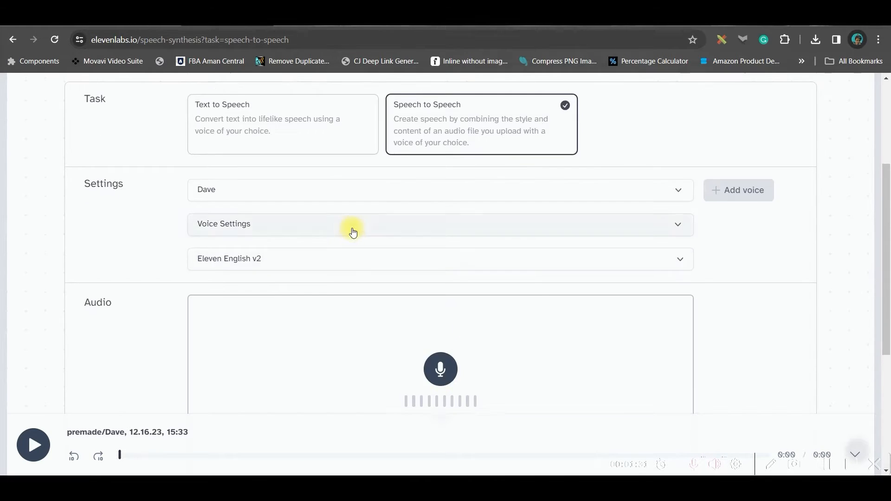
# - Switch back to Text to Speech and replace the text with "I'll weave a tale that defies time itself."
pyautogui.click(280, 267)
pyautogui.scroll(-2, 265, 260)
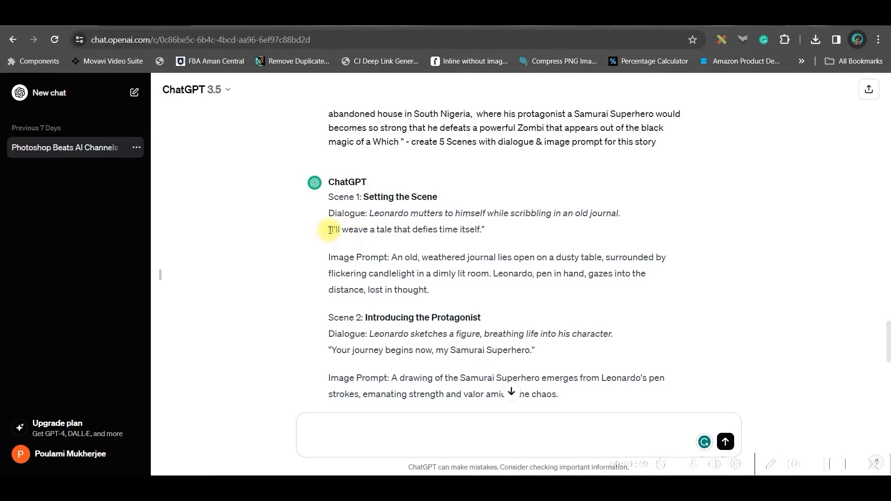
pyautogui.moveTo(328, 229); pyautogui.dragTo(482, 230)
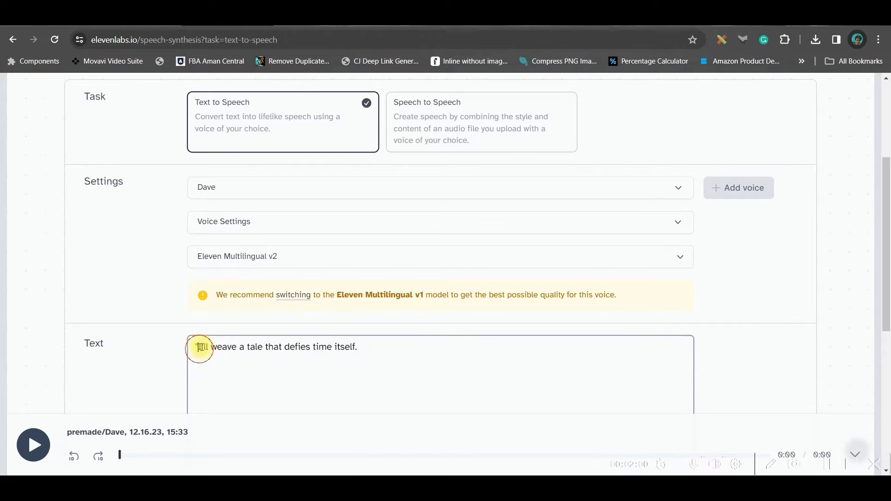
pyautogui.click(200, 347)
pyautogui.press('BackSpace')
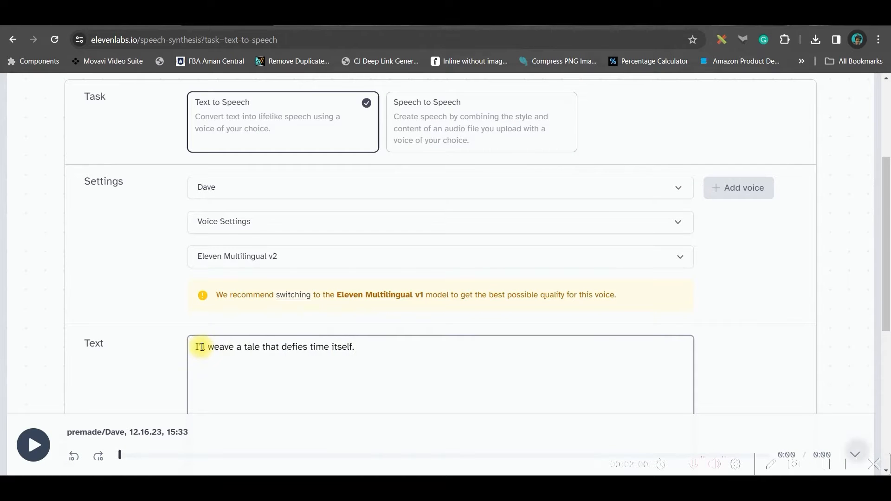
# - Open the Voice Library and browse the community voices
pyautogui.scroll(4, 236, 347)
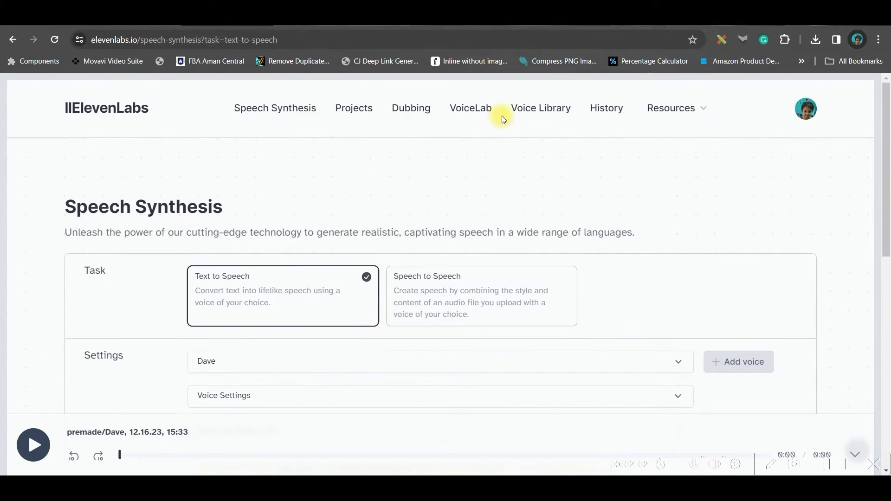
pyautogui.click(541, 111)
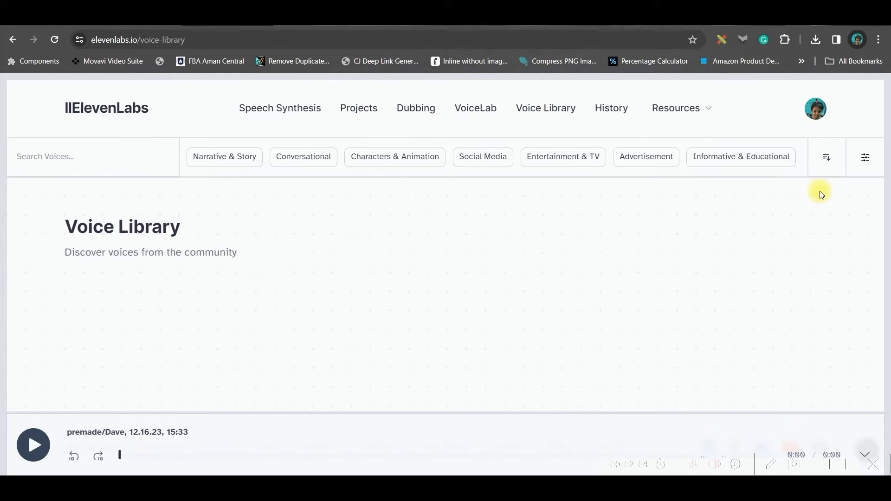
pyautogui.scroll(-5, 364, 396)
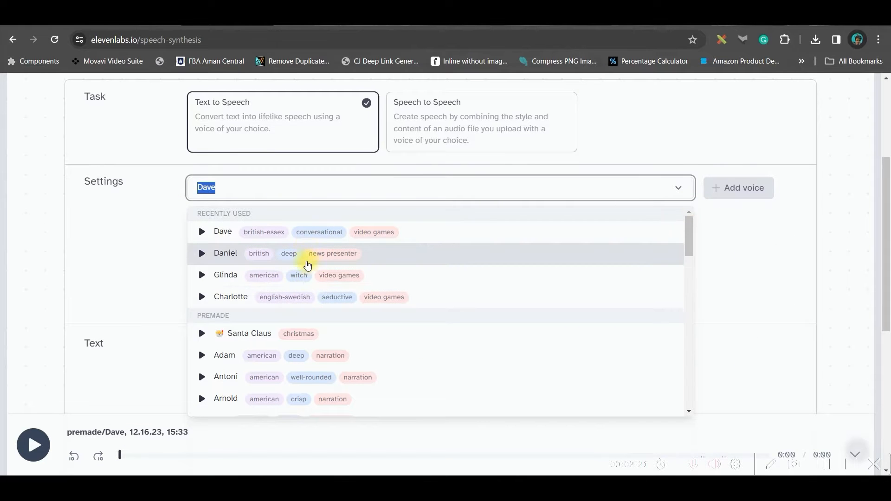
pyautogui.scroll(-4, 308, 266)
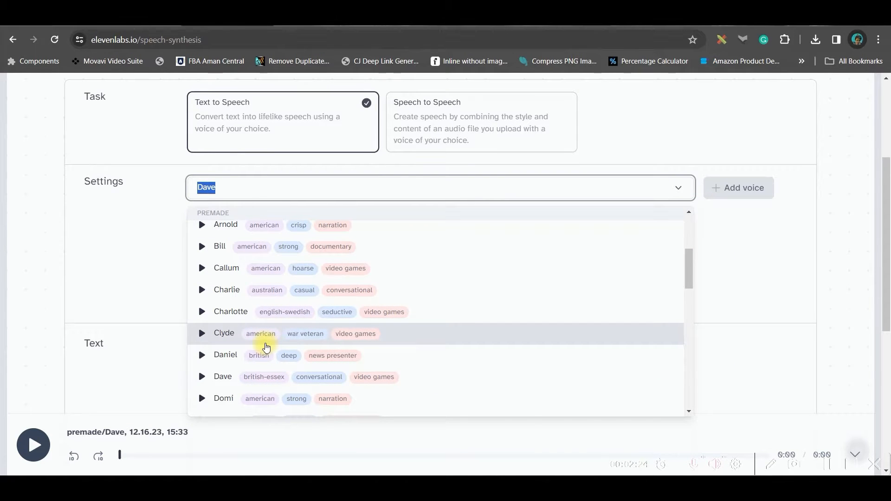
# - Select the Dave voice from the voice list
pyautogui.scroll(6, 295, 349)
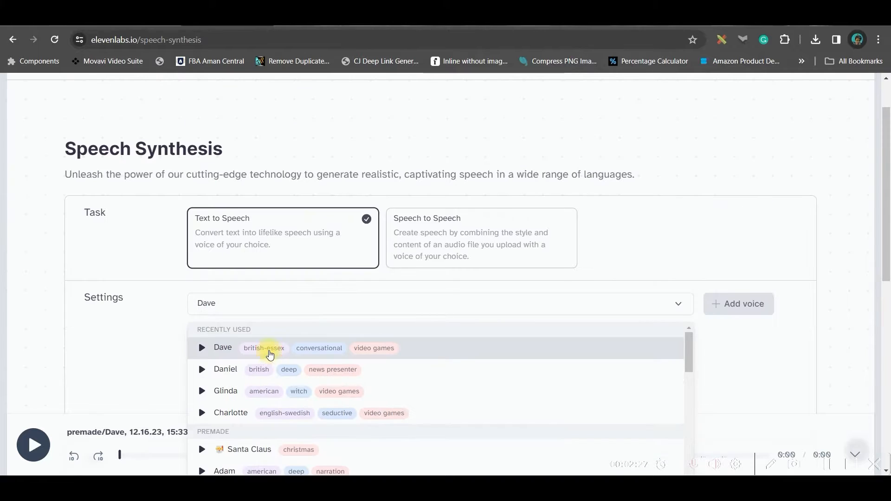
pyautogui.click(269, 351)
pyautogui.scroll(-3, 440, 354)
pyautogui.click(261, 392)
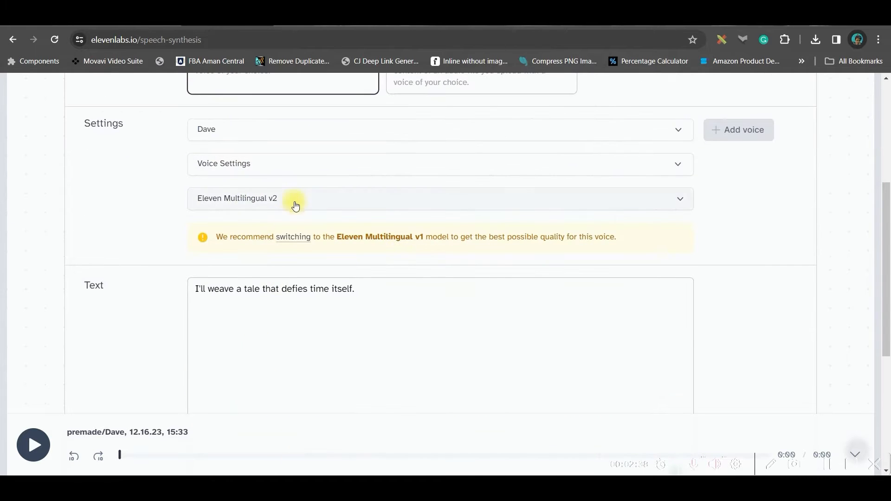
# - Generate the speech with the Dave voice and default voice settings
pyautogui.click(298, 167)
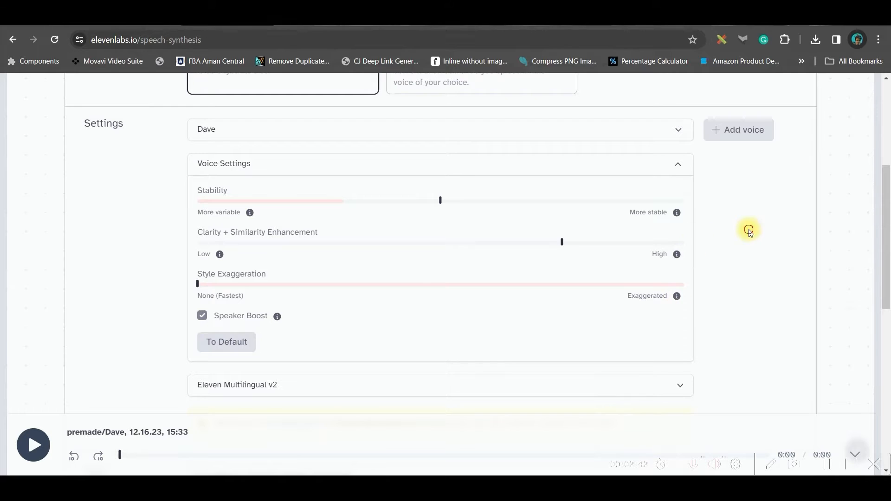
pyautogui.scroll(-5, 454, 273)
pyautogui.click(454, 274)
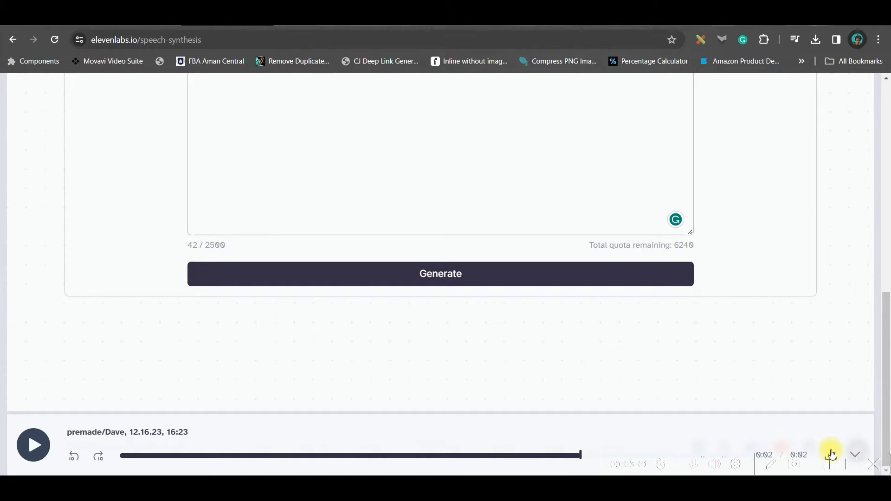
# - Return to the ChatGPT story and review the scene dialogues and image prompts
pyautogui.scroll(4, 394, 260)
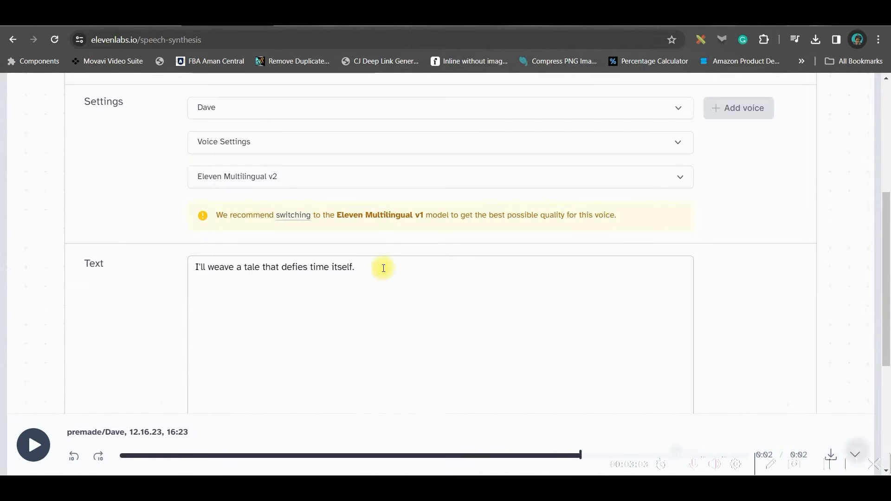
pyautogui.click(141, 18)
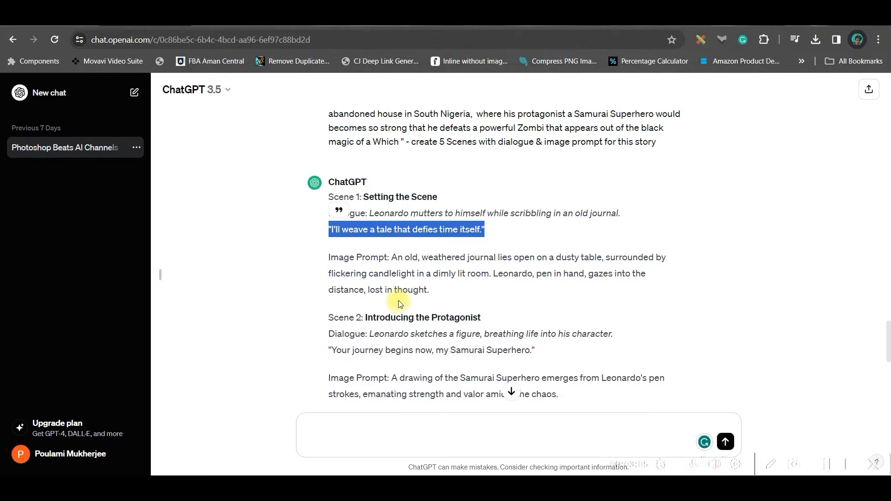
pyautogui.scroll(-2, 399, 301)
pyautogui.scroll(-3, 567, 294)
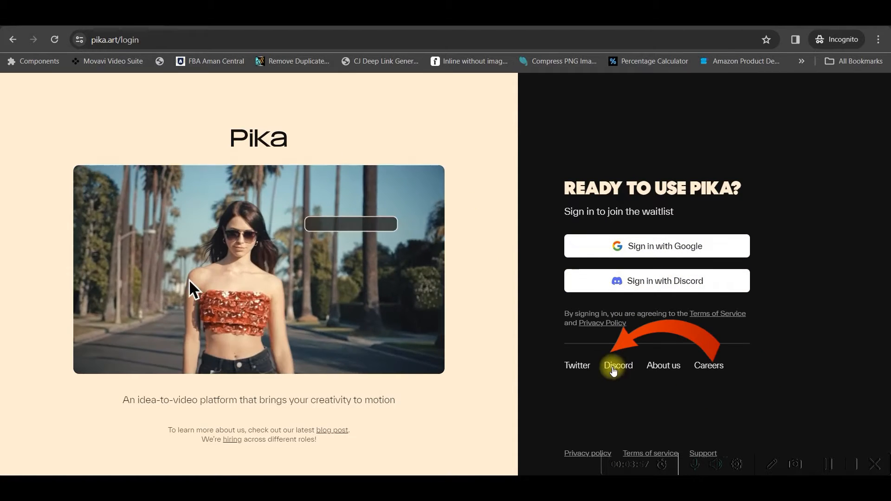
# - Join the Pika Discord server from the pika.art login page and switch to the Discord window
pyautogui.click(618, 366)
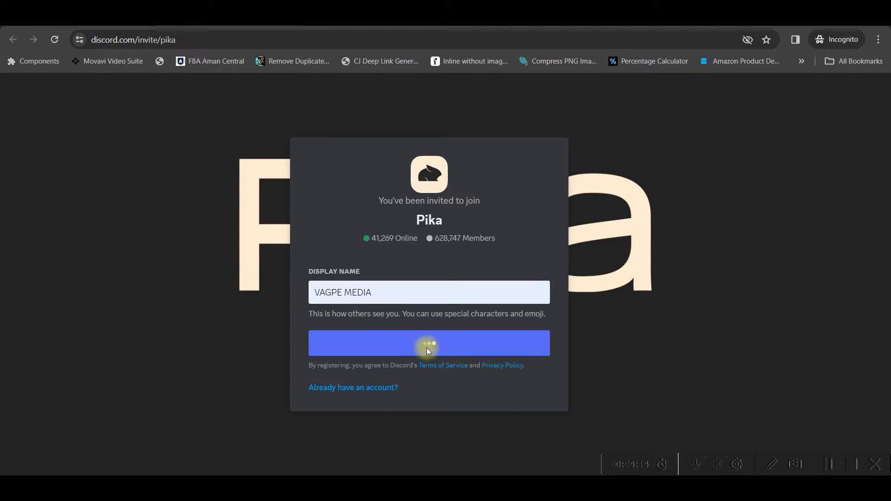
pyautogui.click(432, 347)
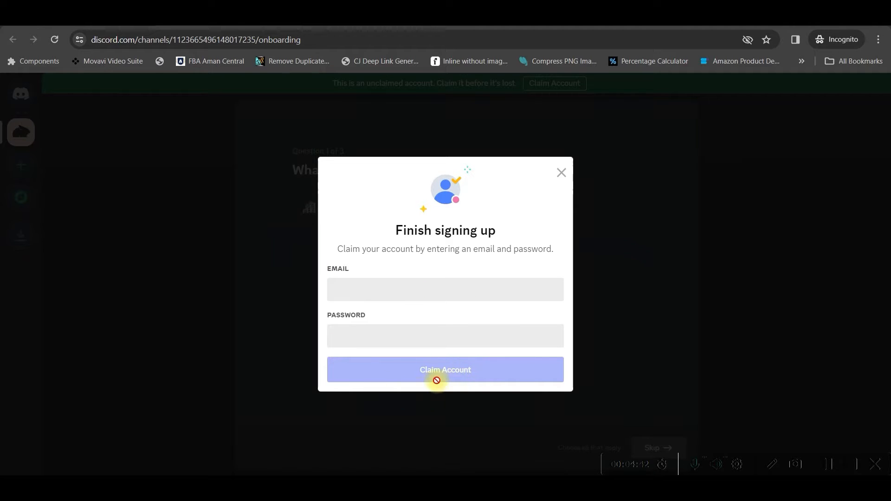
pyautogui.moveTo(531, 459)
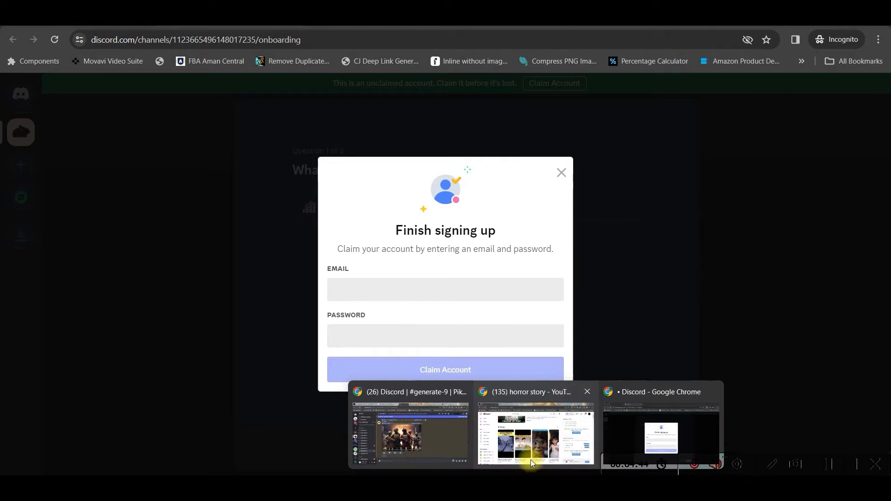
pyautogui.click(411, 448)
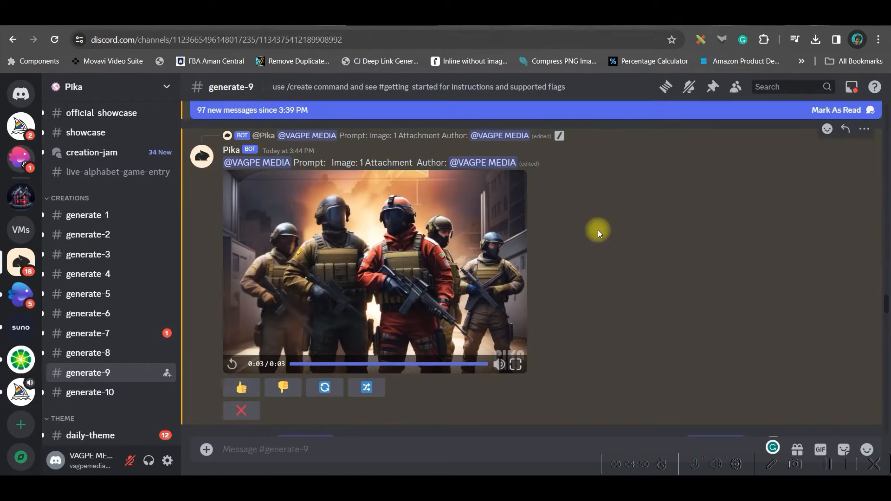
# - Run the /create command in the generate-9 channel with the prompt "A samurai superhero is walking towards the camera"
pyautogui.scroll(-4, 239, 252)
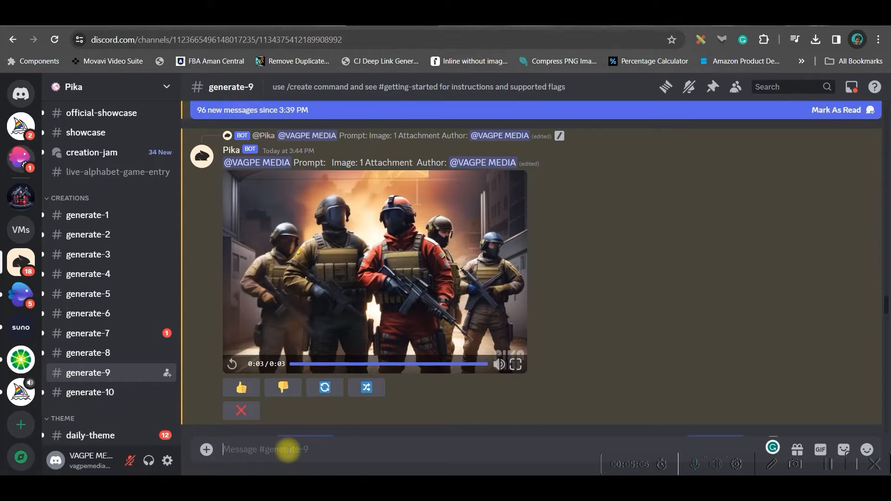
pyautogui.write('/')
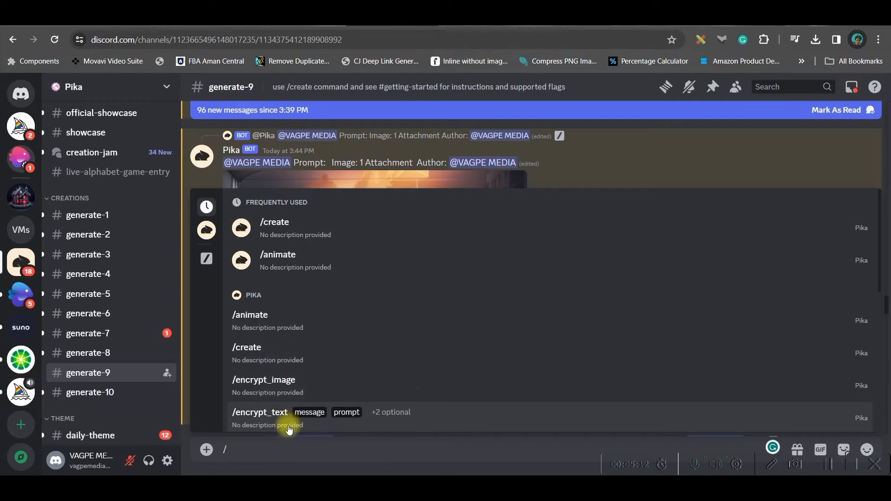
pyautogui.click(276, 356)
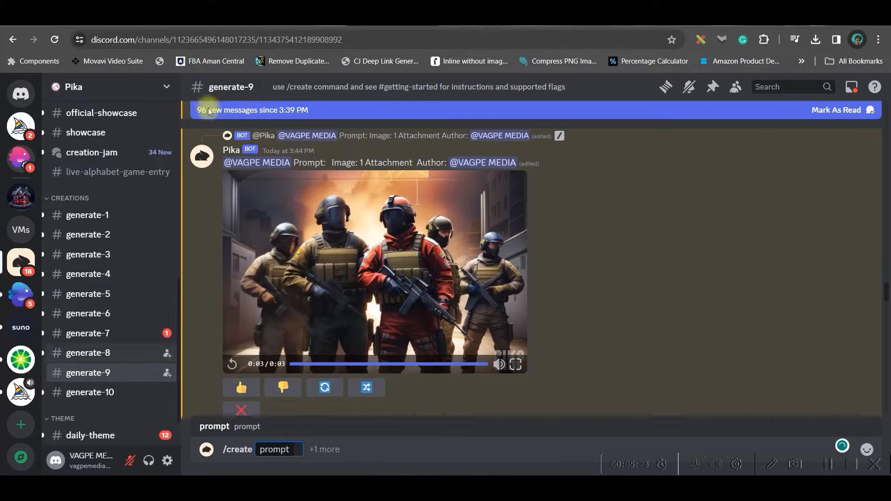
pyautogui.click(236, 20)
pyautogui.click(404, 19)
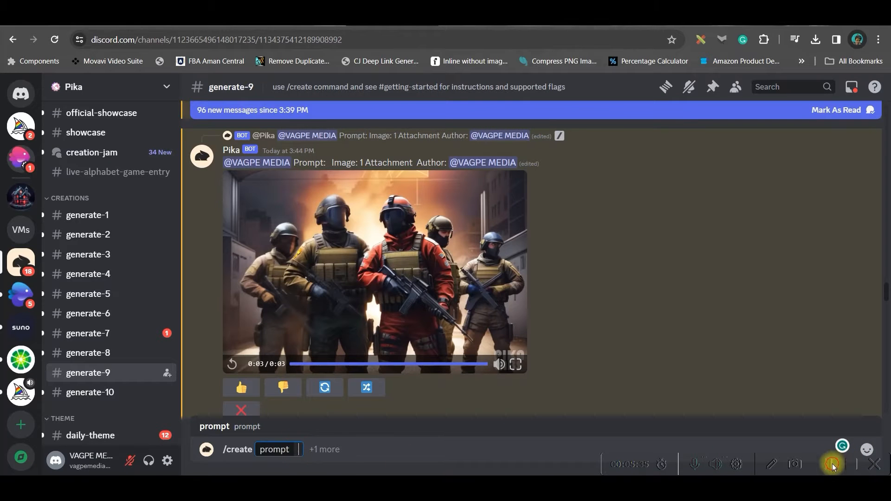
pyautogui.write('A samurai superhero is walking towards the camers,')
pyautogui.click(495, 449)
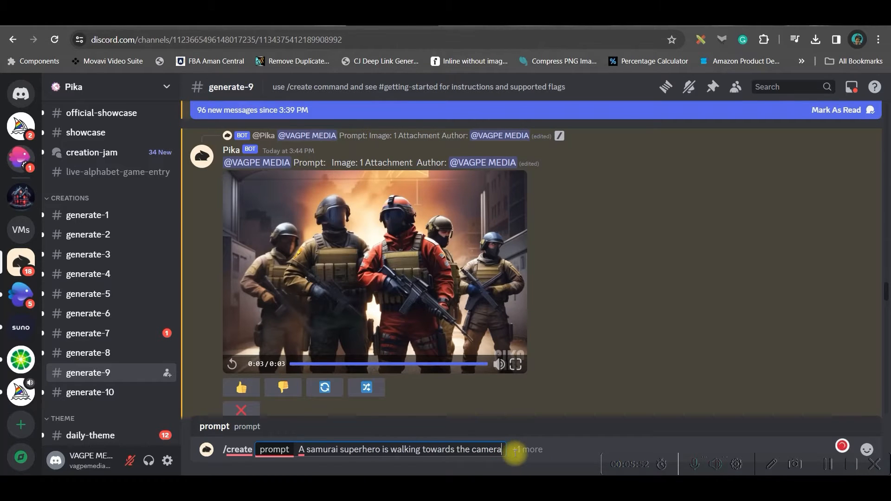
pyautogui.press('Return')
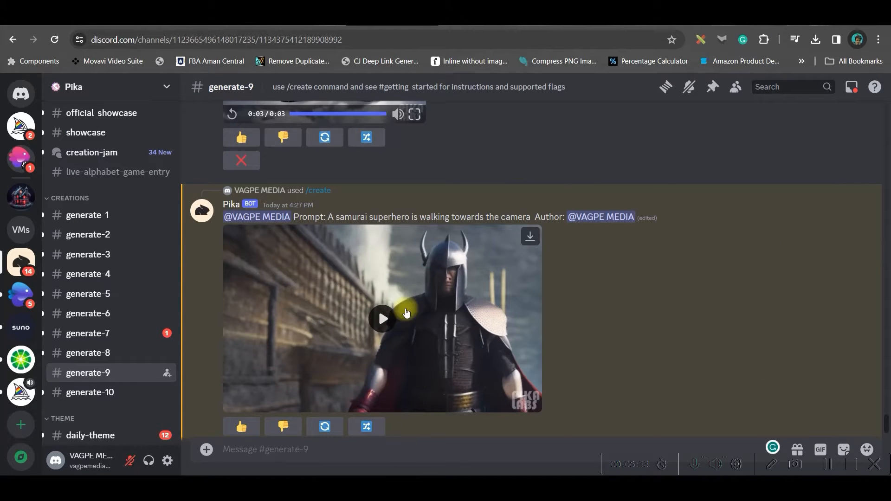
# - Play the generated video and request a new variation of it
pyautogui.click(378, 320)
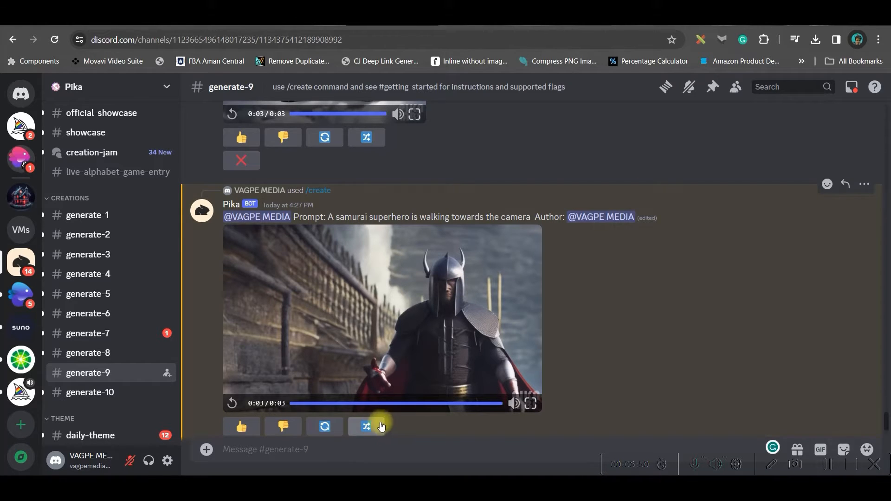
pyautogui.click(366, 432)
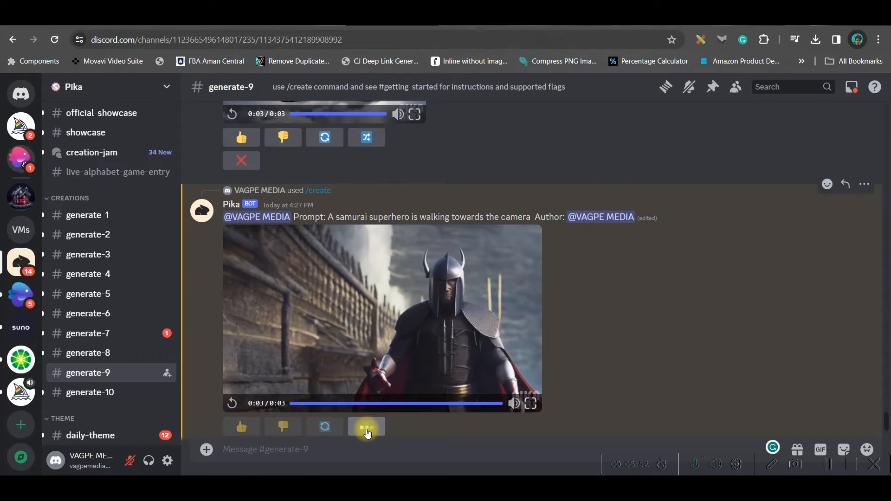
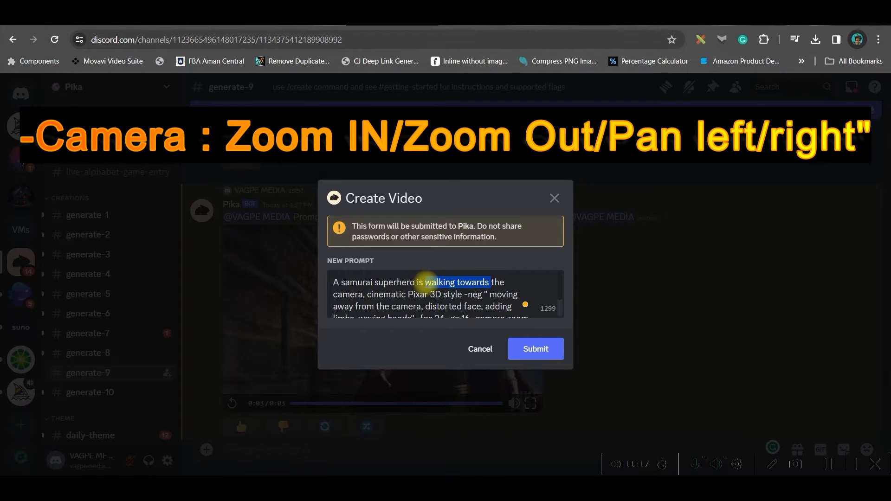
# - Add -motion 1 and -seed 1234 to the Create Video prompt and submit it
pyautogui.click(476, 283)
pyautogui.scroll(-2, 505, 294)
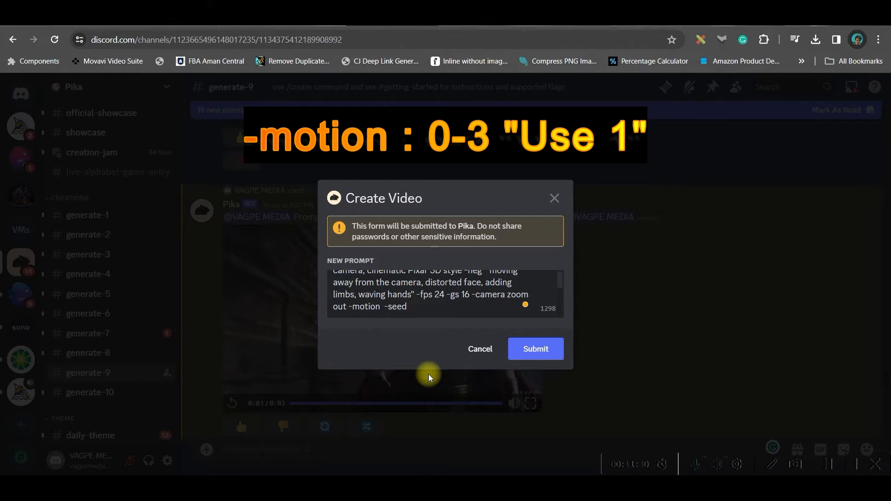
pyautogui.write('1')
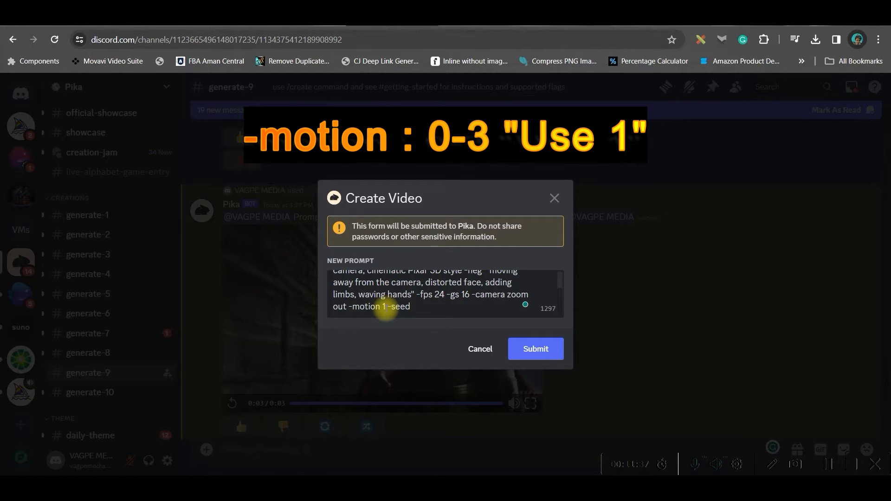
pyautogui.click(412, 307)
pyautogui.write('1234')
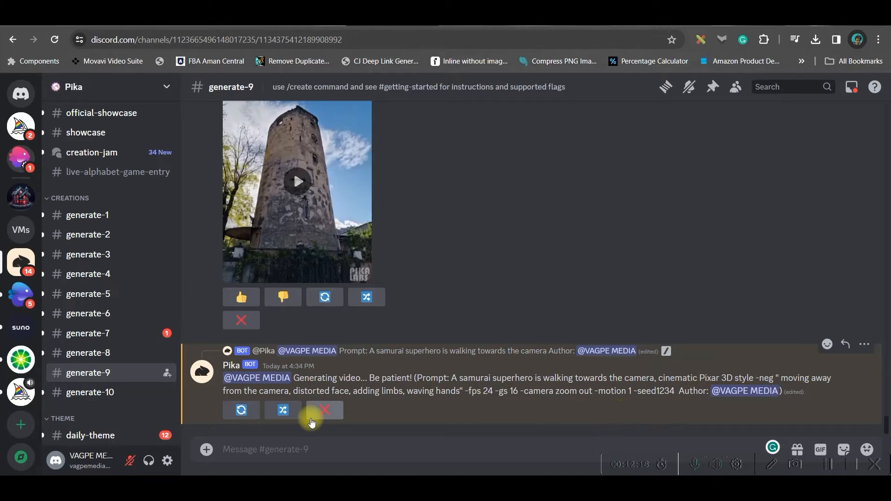
# - Regenerate the samurai video twice for more variations
pyautogui.click(235, 410)
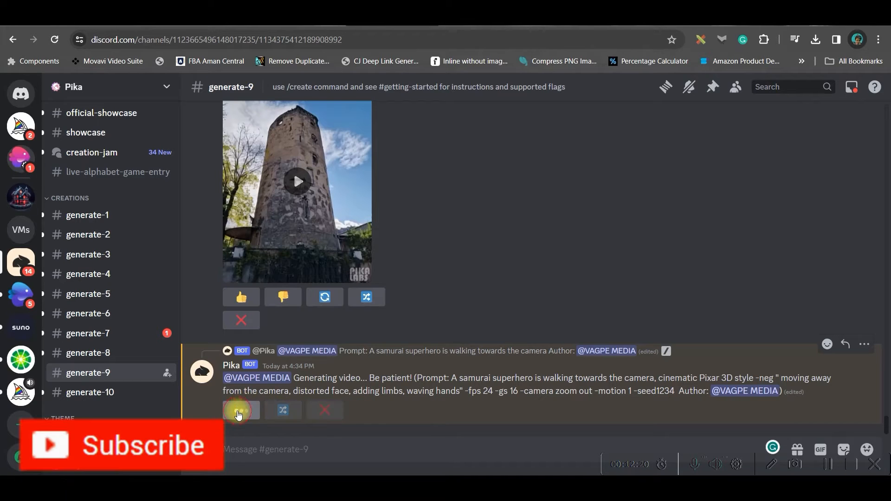
pyautogui.click(240, 413)
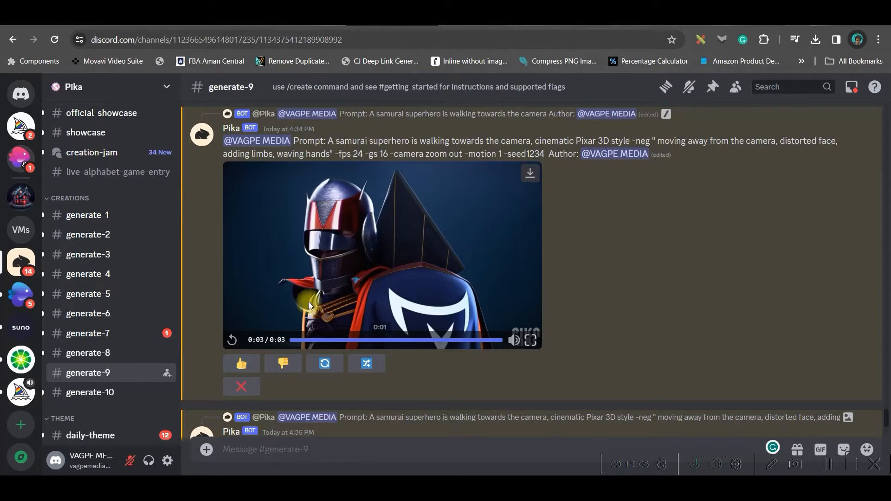
# - Play through the generated samurai clips and examine their download option
pyautogui.scroll(-5, 483, 133)
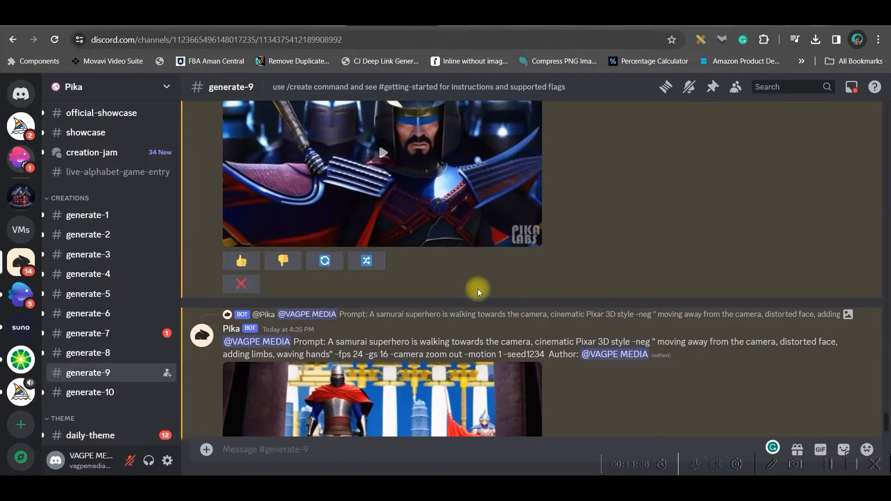
pyautogui.scroll(-5, 478, 289)
pyautogui.click(384, 225)
pyautogui.scroll(1, 523, 221)
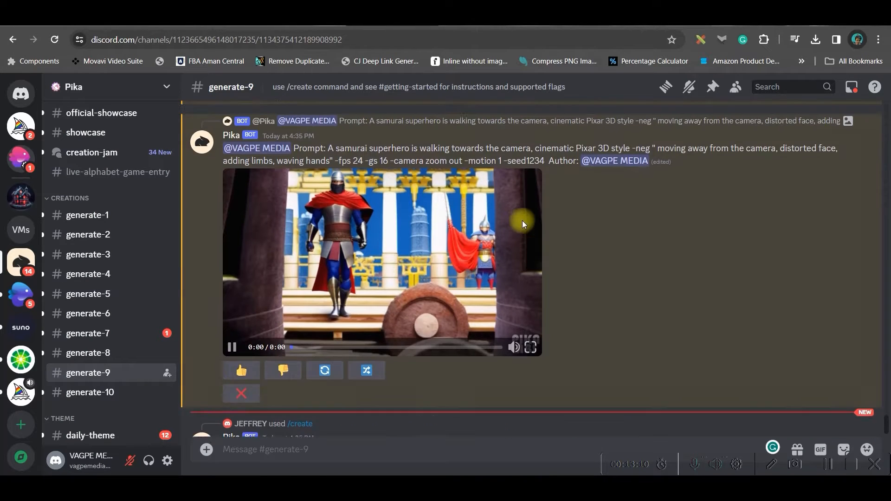
pyautogui.scroll(1, 522, 221)
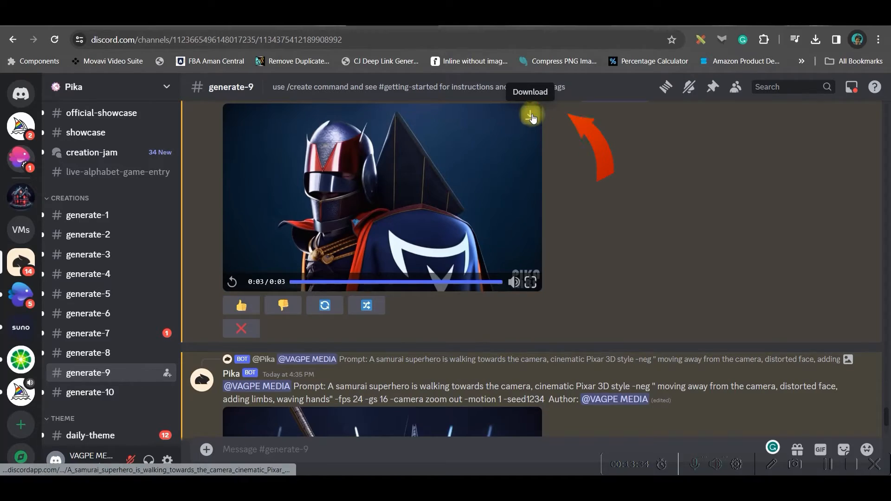
pyautogui.scroll(-1, 532, 117)
pyautogui.scroll(-3, 531, 117)
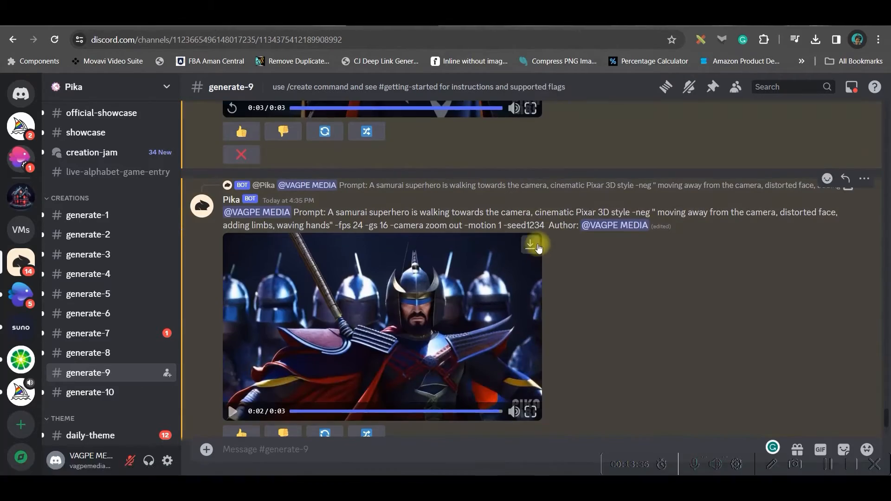
pyautogui.scroll(-2, 547, 291)
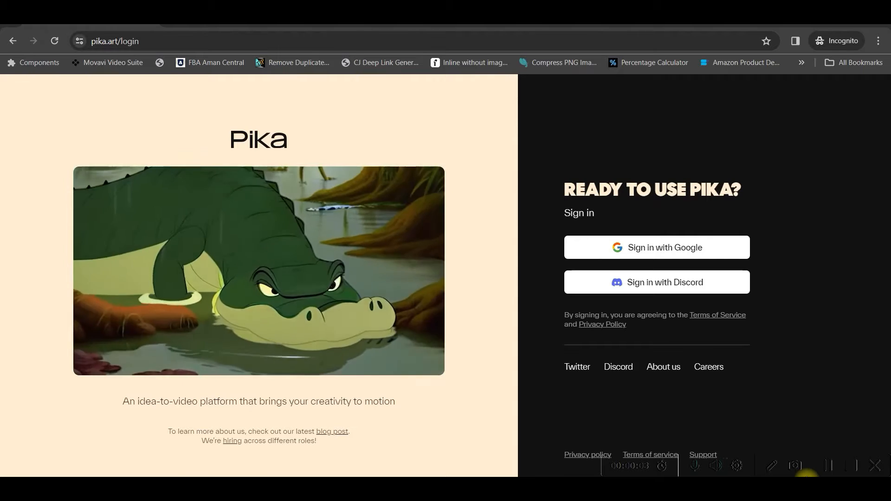
# - Sign in to the Pika website with Google and browse the explore feed
pyautogui.click(692, 249)
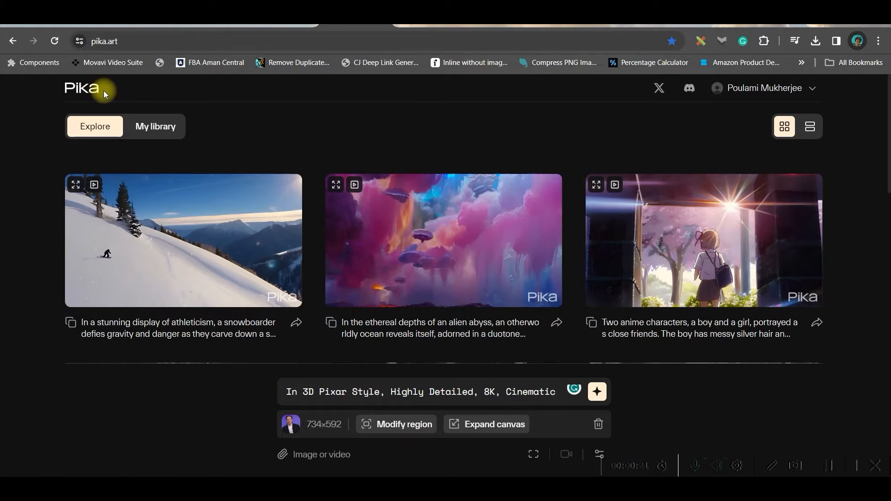
pyautogui.scroll(-5, 441, 278)
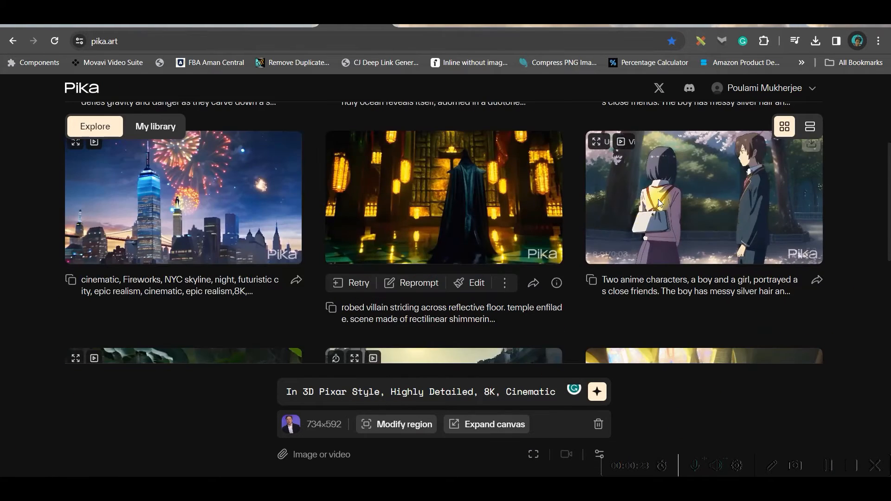
pyautogui.scroll(-5, 607, 221)
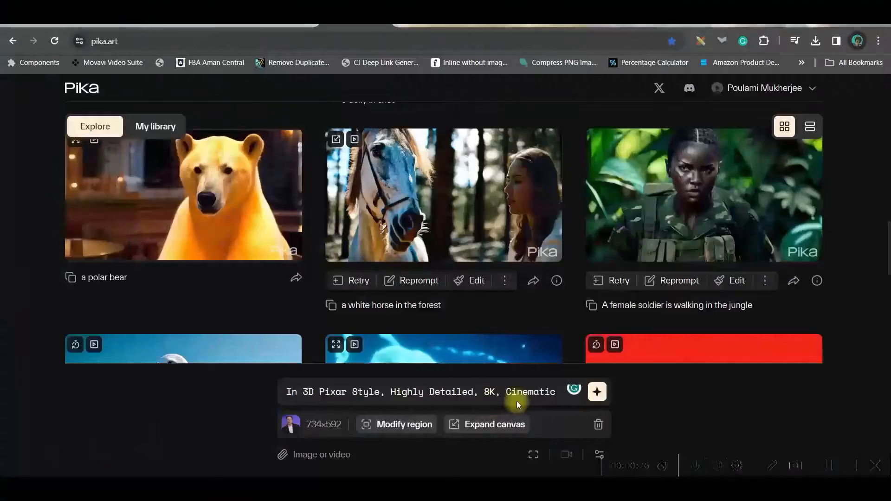
# - Clear the existing prompt text and remove the attached image
pyautogui.moveTo(563, 391); pyautogui.dragTo(154, 366)
pyautogui.press('BackSpace')
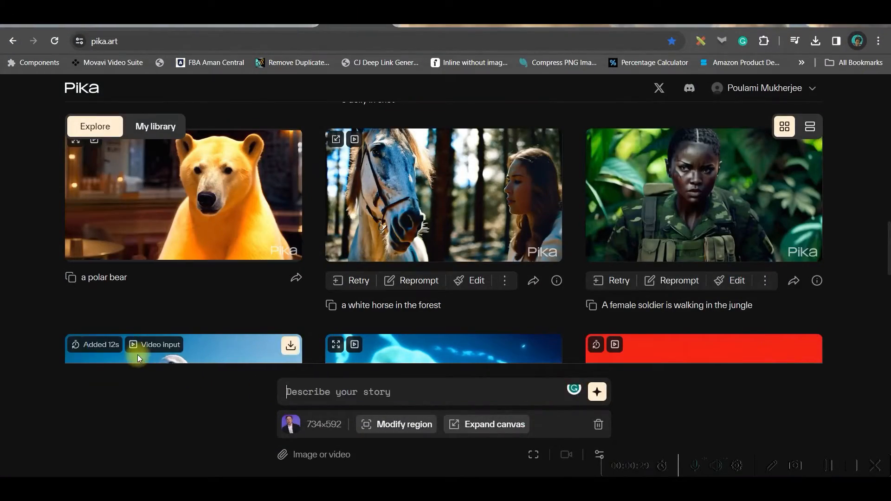
pyautogui.click(598, 425)
# - Paste the prompt "A female Indian soldier is walking in the jungle, close up view." and hyphenate it to close-up
pyautogui.click(418, 427)
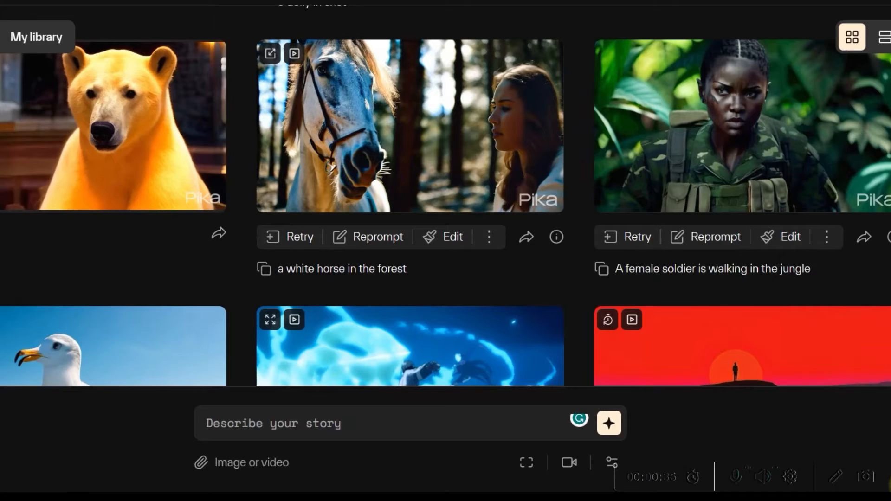
pyautogui.write('A female Indian soldier is walking in the jungle, close up view.')
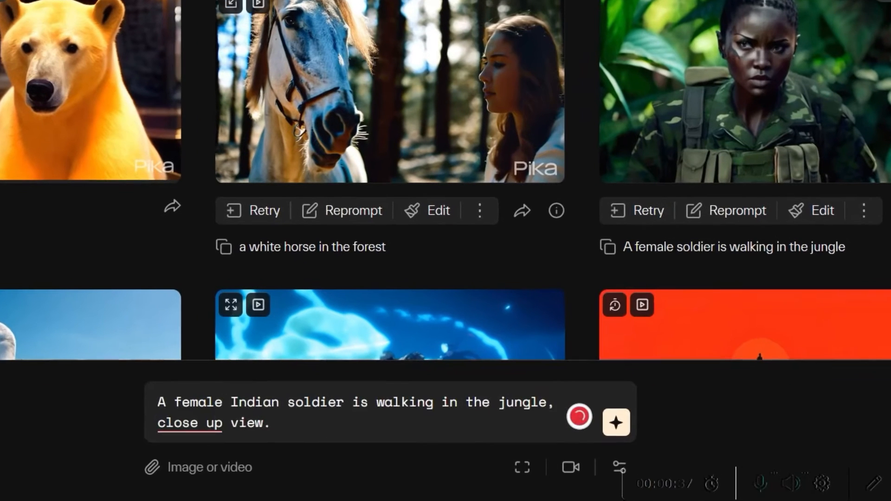
pyautogui.click(195, 420)
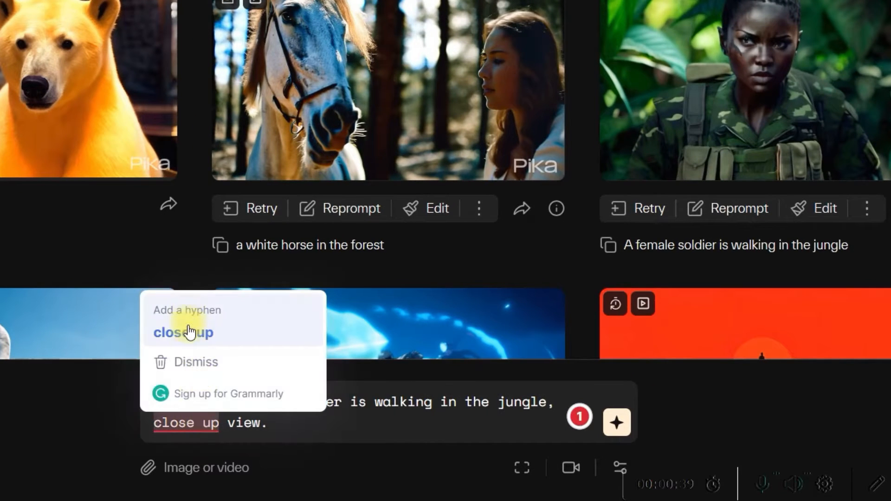
pyautogui.click(165, 332)
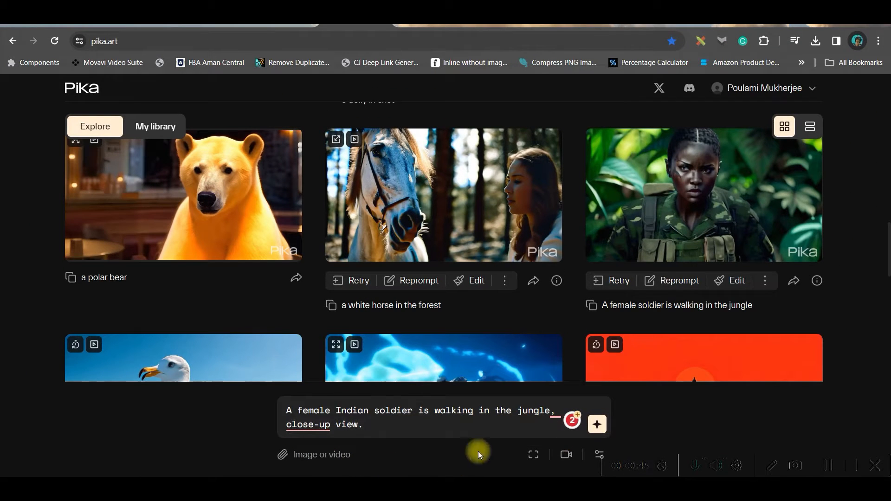
# - Set the camera control to zoom out and pan right
pyautogui.click(533, 455)
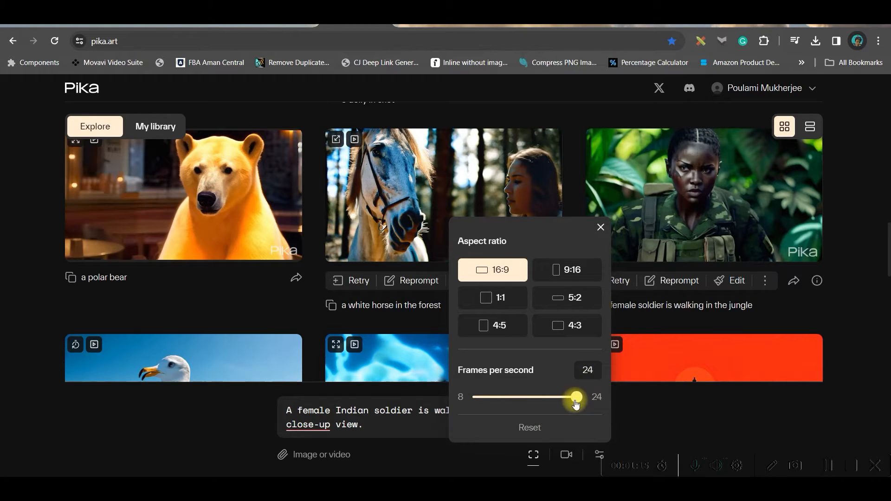
pyautogui.click(566, 455)
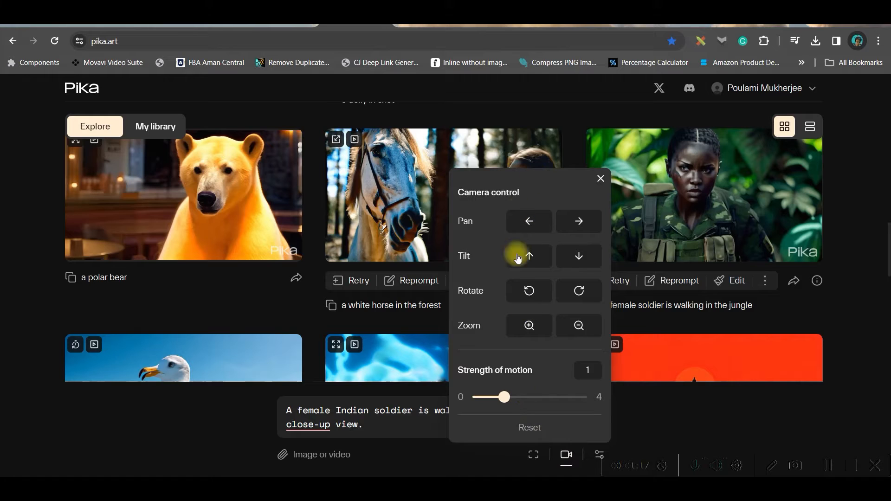
pyautogui.click(579, 330)
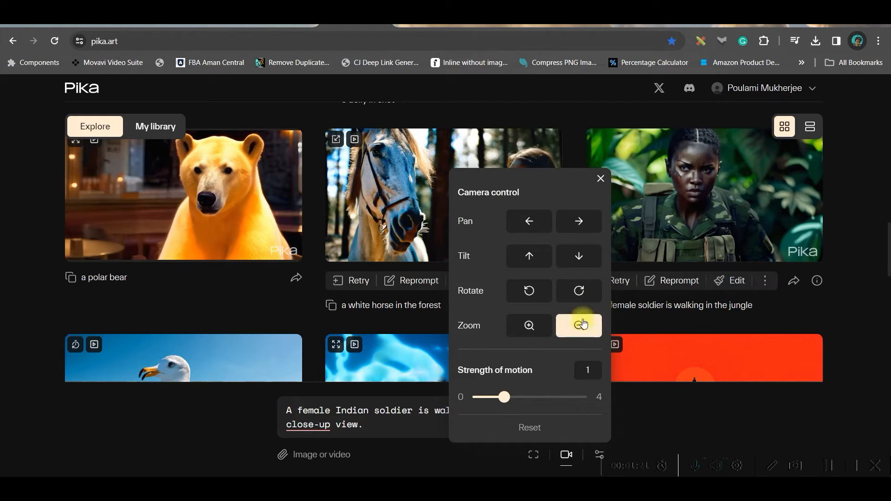
pyautogui.click(580, 222)
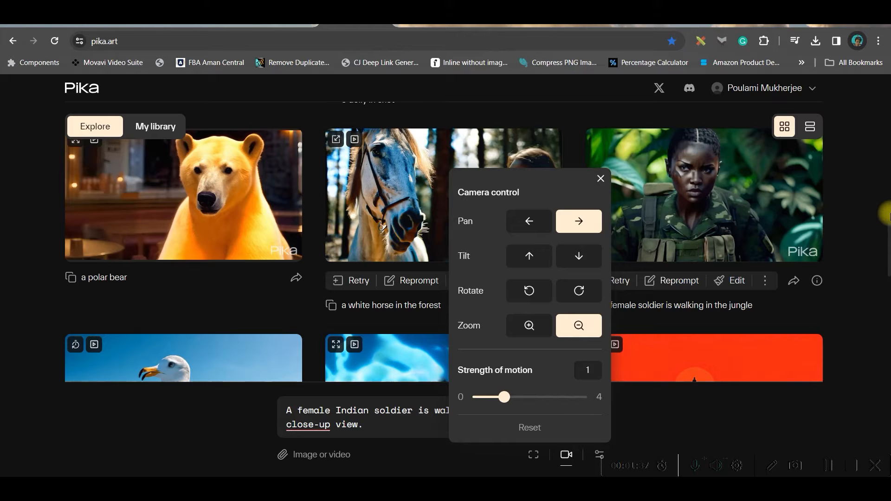
pyautogui.click(612, 421)
# - Set the seed to 1234 in the advanced parameters and generate the video
pyautogui.click(599, 454)
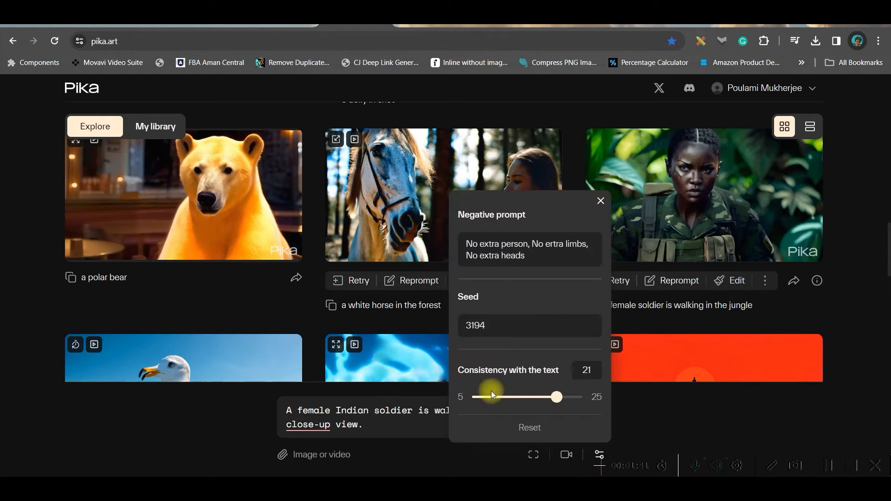
pyautogui.click(466, 242)
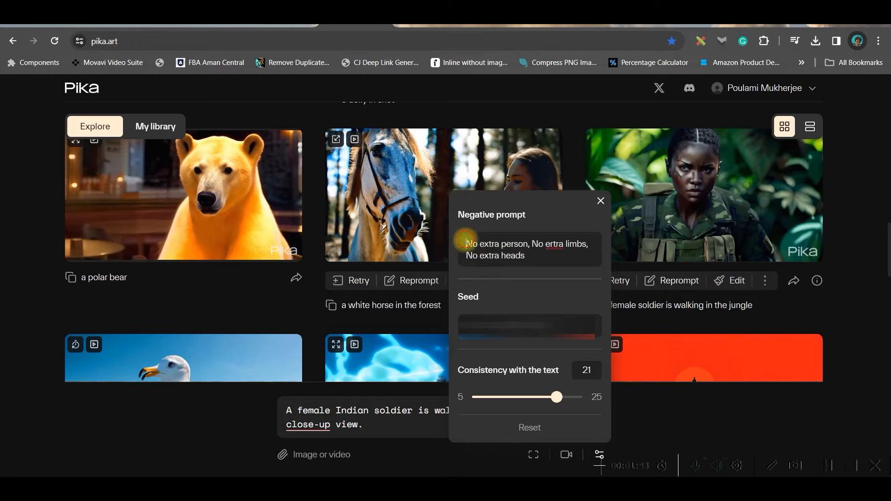
pyautogui.moveTo(466, 242); pyautogui.dragTo(531, 259)
pyautogui.click(525, 255)
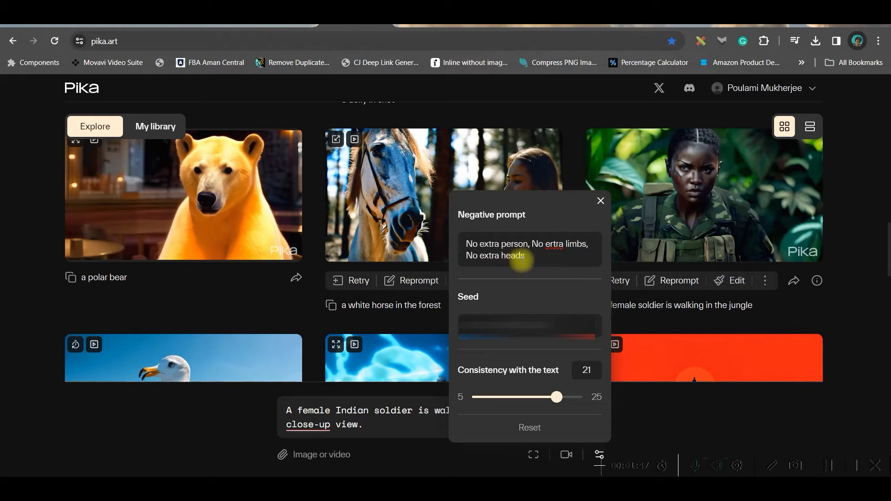
pyautogui.click(554, 243)
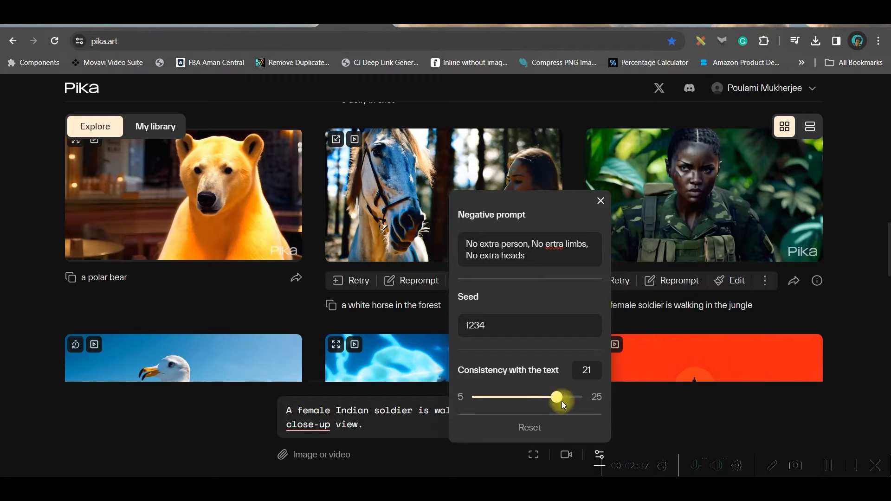
pyautogui.click(572, 444)
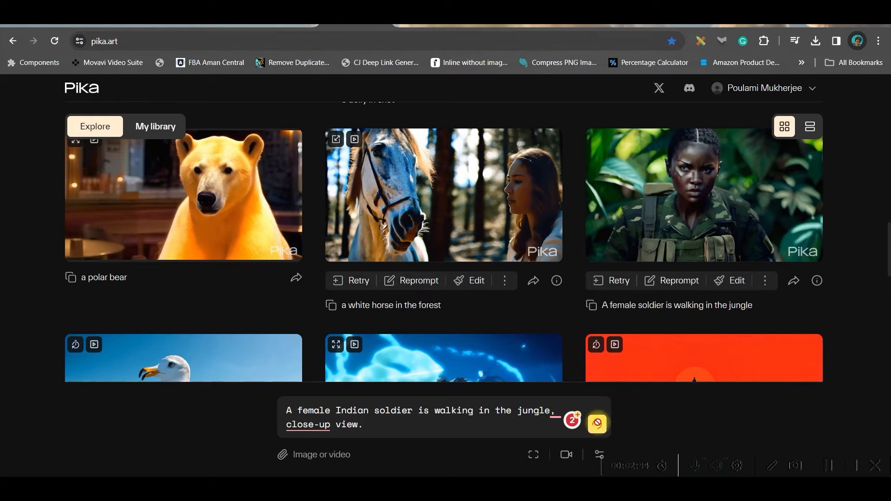
# - In My library, extend the Indian soldier video by 4 seconds and upscale it
pyautogui.click(155, 127)
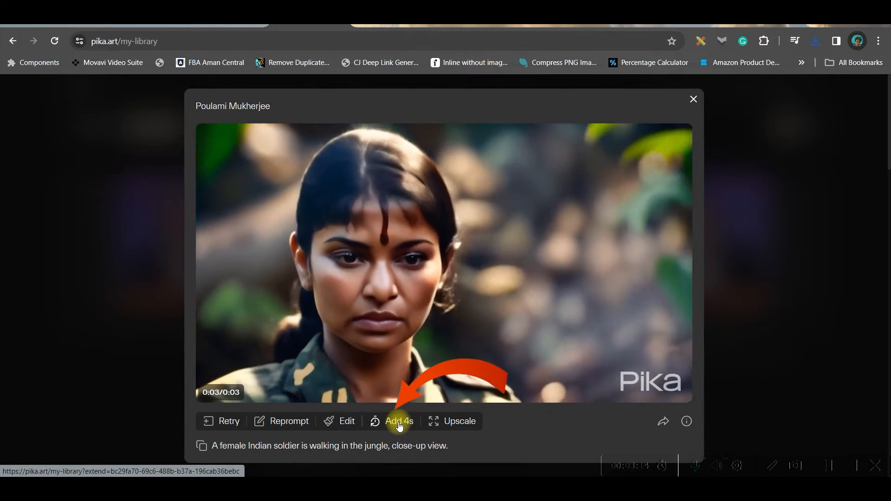
pyautogui.click(399, 422)
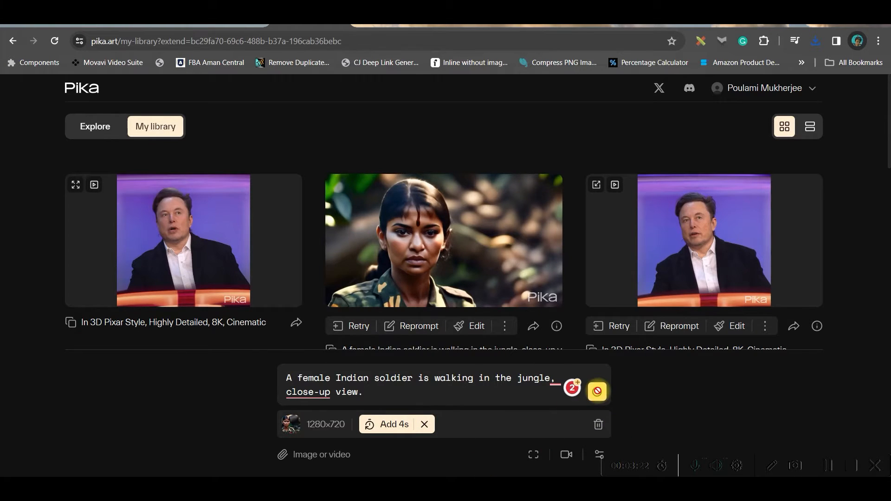
pyautogui.click(597, 391)
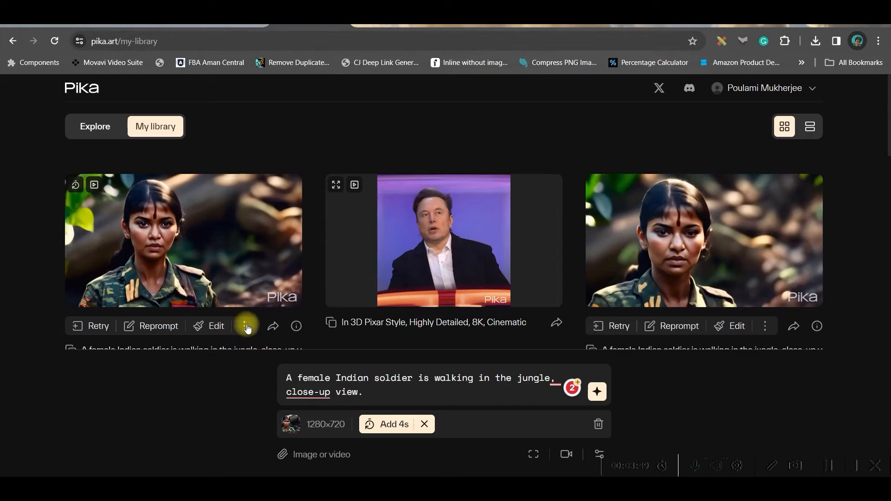
pyautogui.click(245, 327)
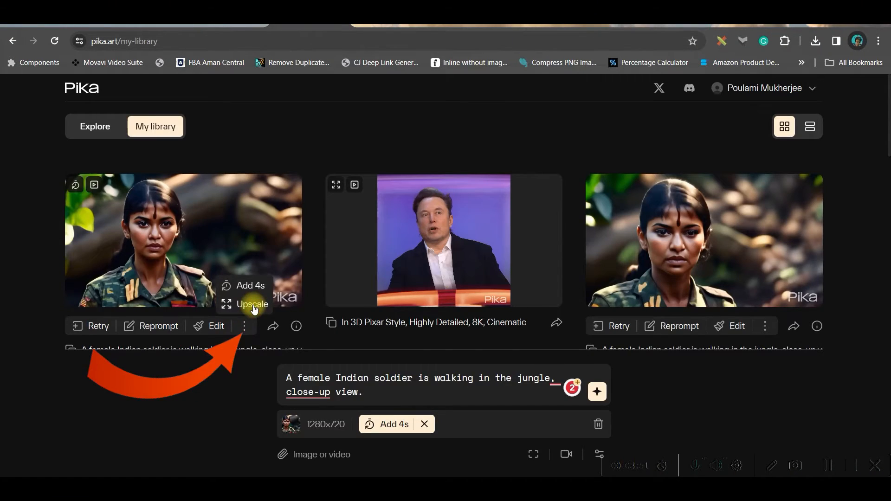
pyautogui.click(252, 305)
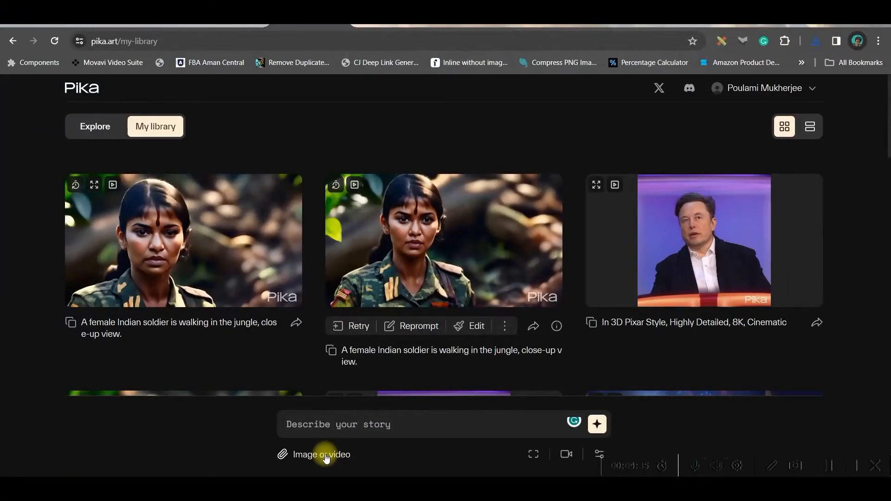
# - Attach an image from the ASSETS folder as the image-to-video input
pyautogui.click(326, 456)
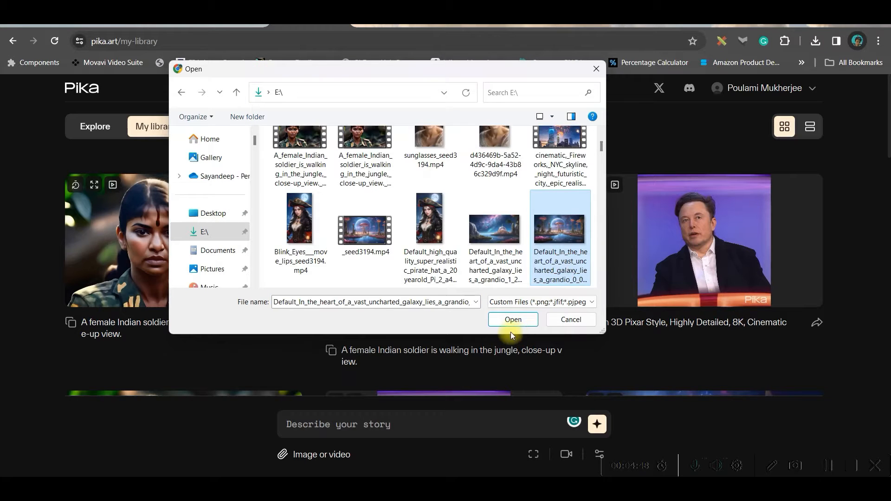
pyautogui.click(513, 320)
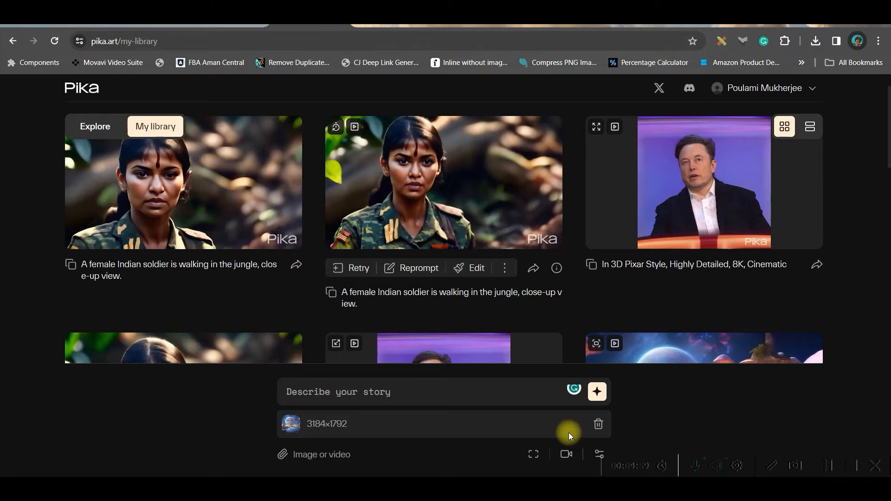
# - Set the camera control to pan left with motion strength 2, and review the advanced parameters
pyautogui.click(566, 454)
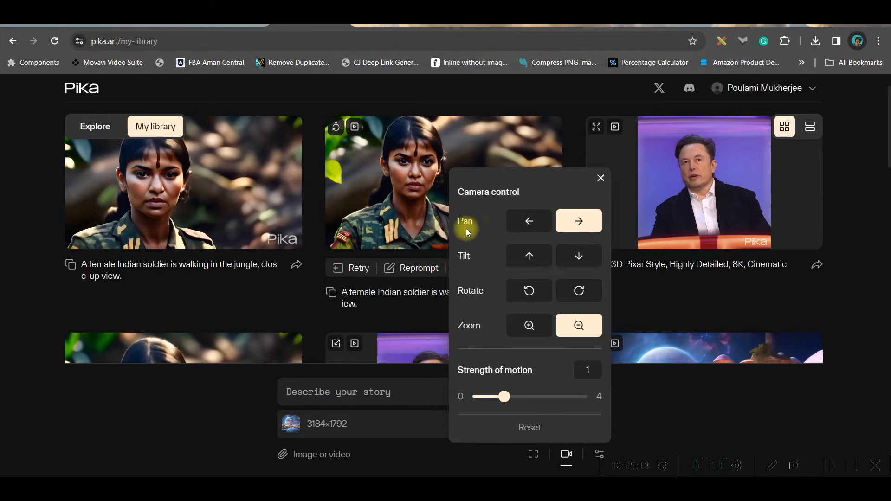
pyautogui.click(542, 226)
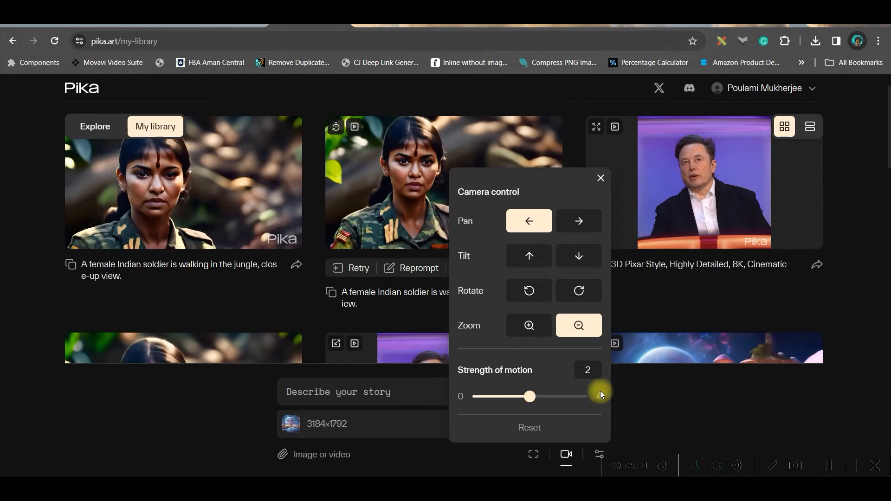
pyautogui.click(642, 400)
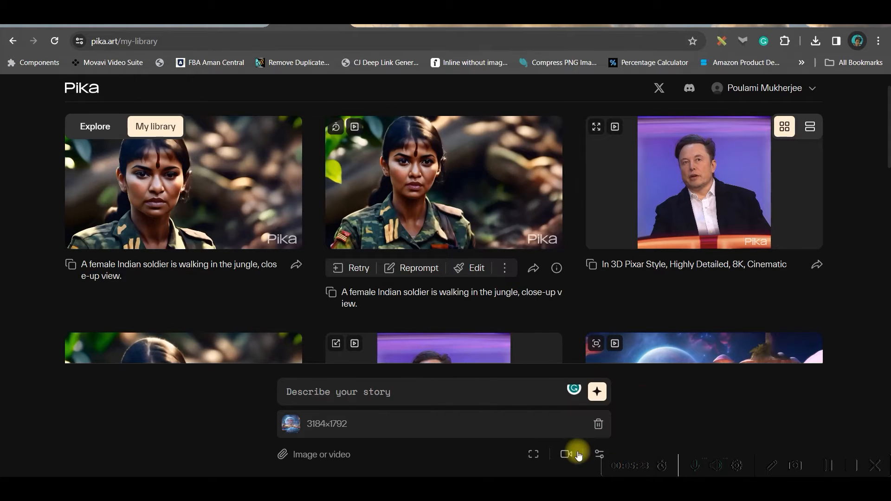
pyautogui.click(599, 455)
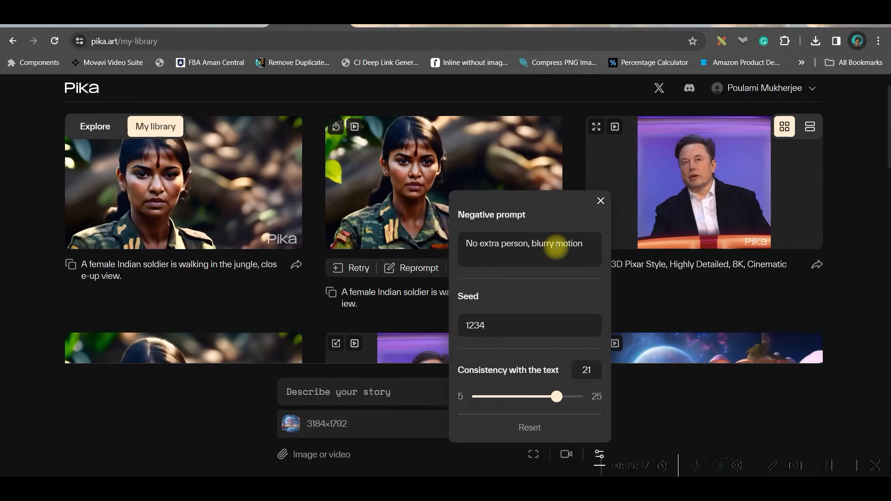
pyautogui.click(627, 420)
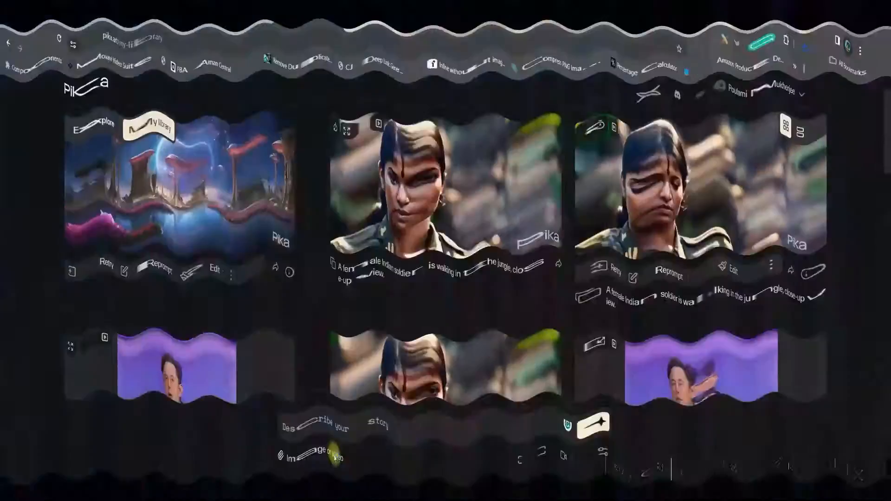
# - Upload Elon Clip.mp4 from the ASSETS folder as the video-to-video input
pyautogui.click(333, 455)
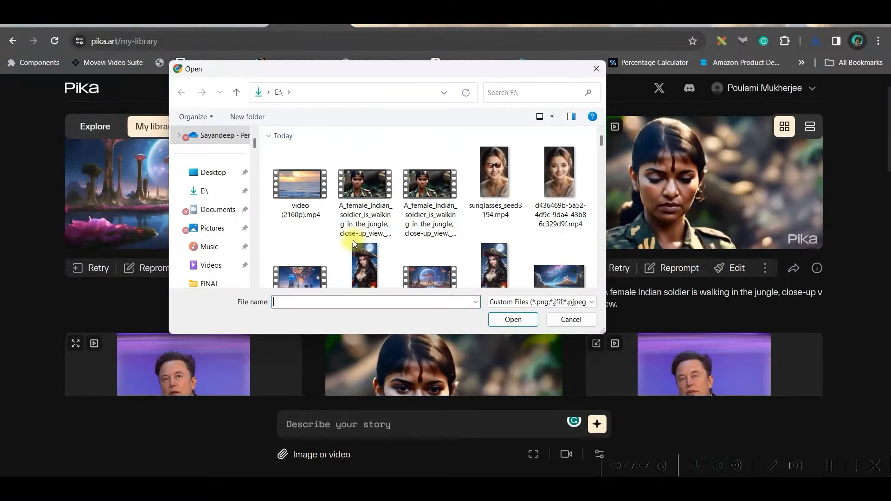
pyautogui.scroll(-5, 357, 246)
pyautogui.scroll(-3, 209, 260)
pyautogui.click(214, 229)
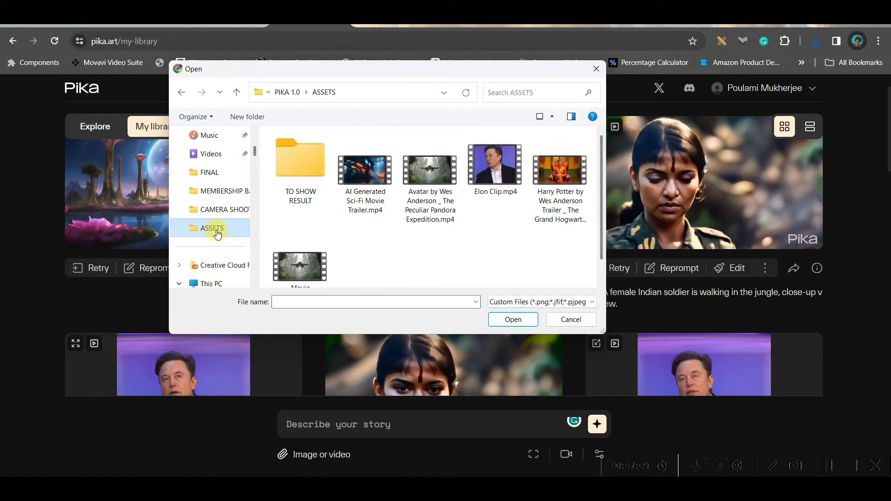
pyautogui.click(503, 184)
pyautogui.click(515, 319)
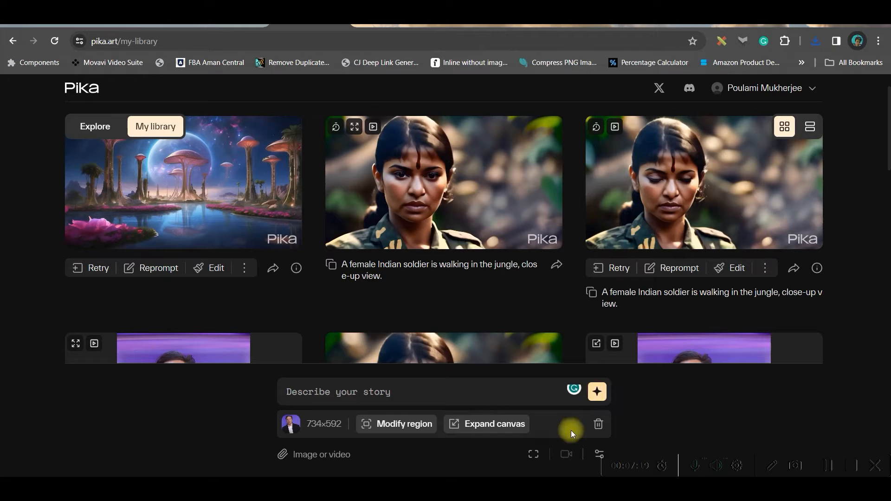
# - Preview the generated video results in My library, including the 3D Pixar style Elon clip
pyautogui.click(535, 455)
pyautogui.click(596, 455)
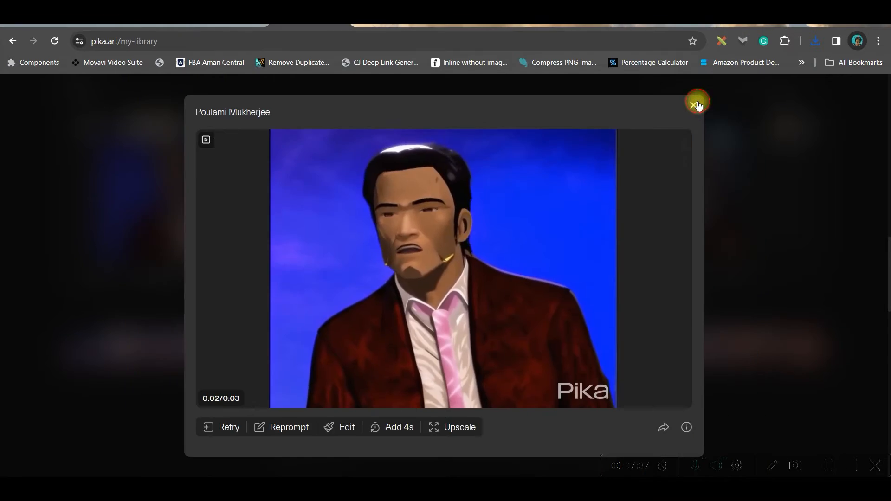
pyautogui.click(696, 104)
pyautogui.scroll(-4, 445, 399)
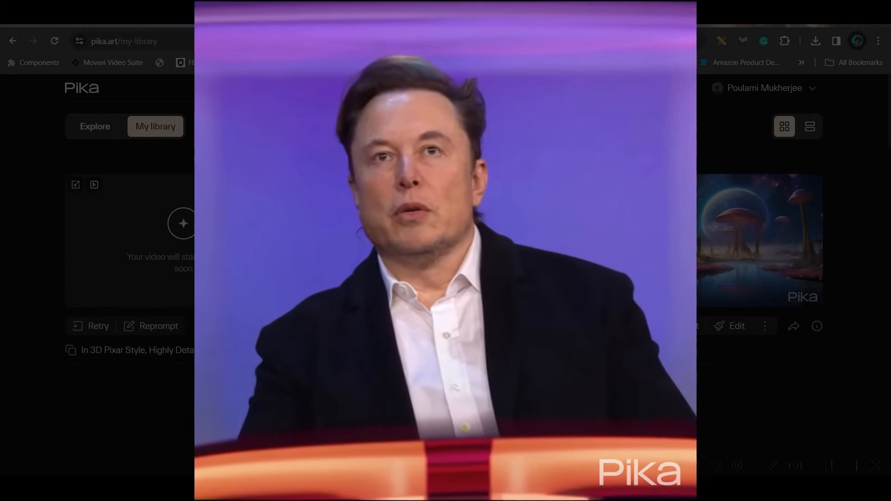
pyautogui.scroll(-5, 446, 278)
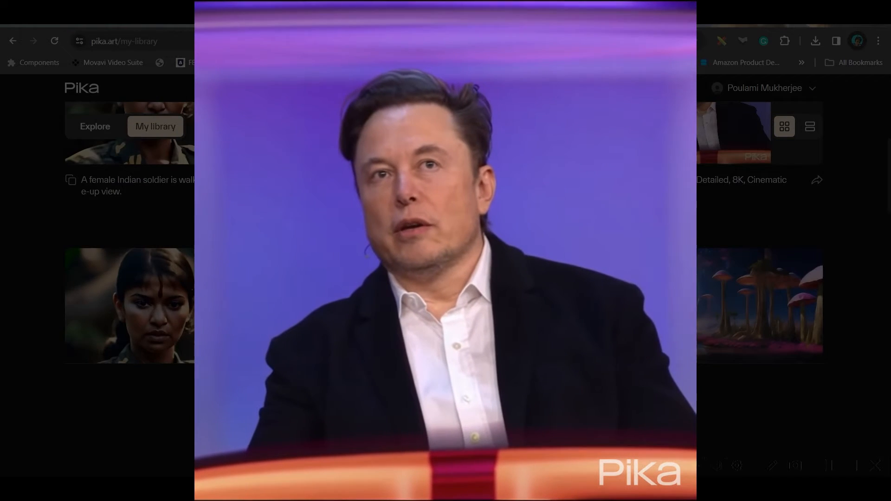
pyautogui.scroll(-3, 445, 279)
pyautogui.click(443, 200)
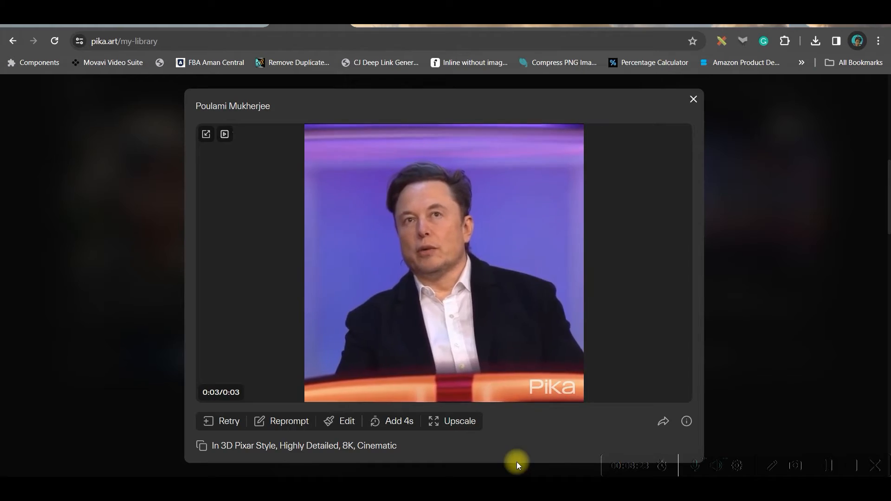
pyautogui.click(693, 100)
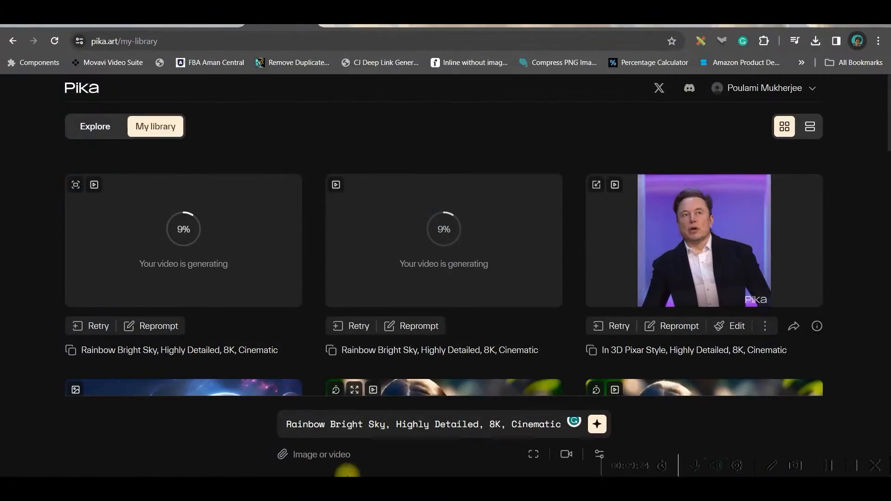
# - Upload the cinematic_Fireworks_NYC_skyline video from the E: drive as the input
pyautogui.click(332, 451)
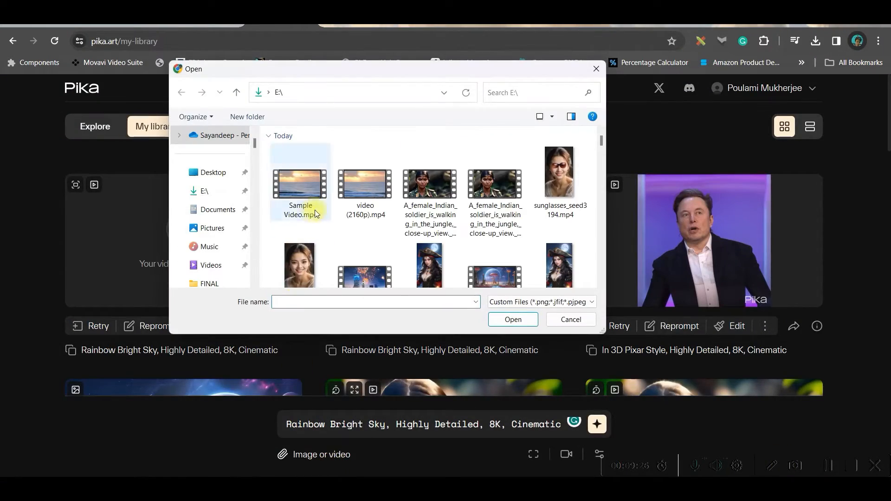
pyautogui.scroll(-1, 428, 246)
pyautogui.click(379, 241)
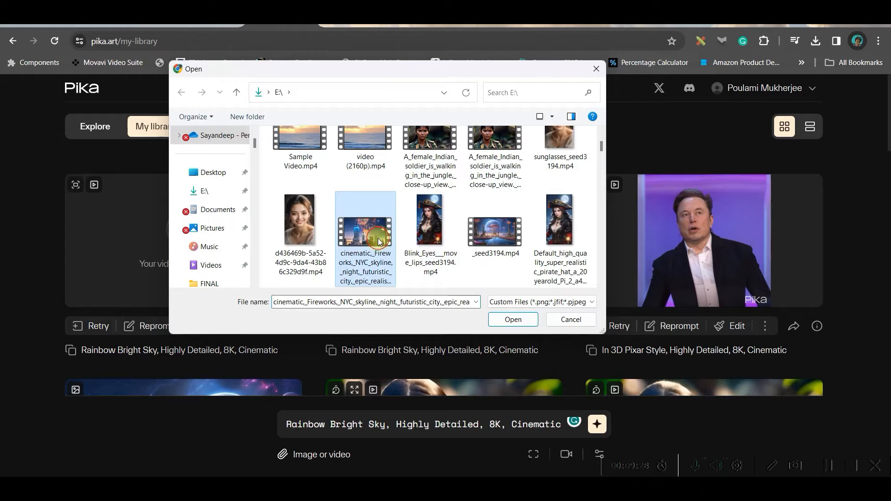
pyautogui.click(513, 320)
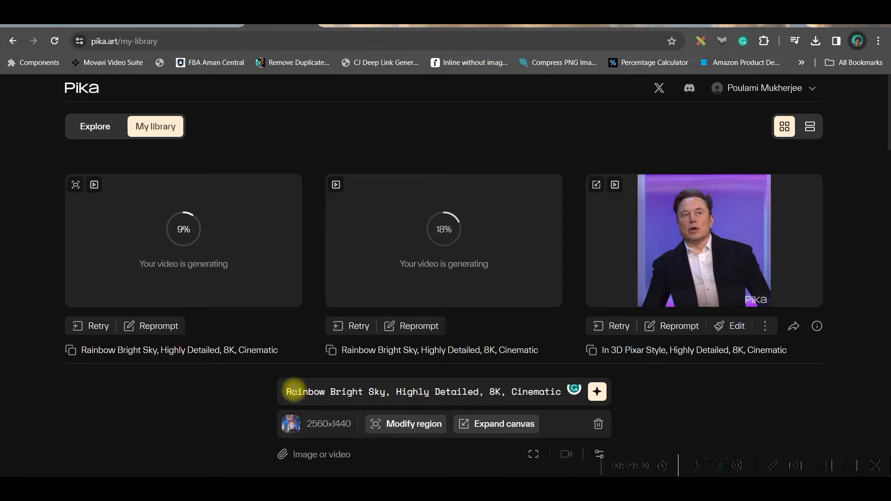
# - Mark the sky area of the fireworks video with Modify region and generate using the Rainbow Bright Sky prompt
pyautogui.click(411, 424)
pyautogui.moveTo(381, 274); pyautogui.dragTo(296, 200)
pyautogui.moveTo(395, 239); pyautogui.dragTo(613, 323)
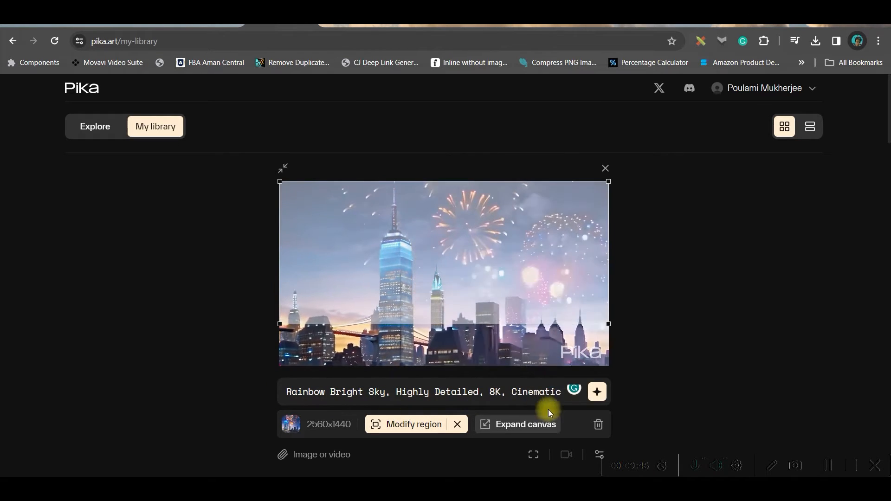
pyautogui.click(596, 390)
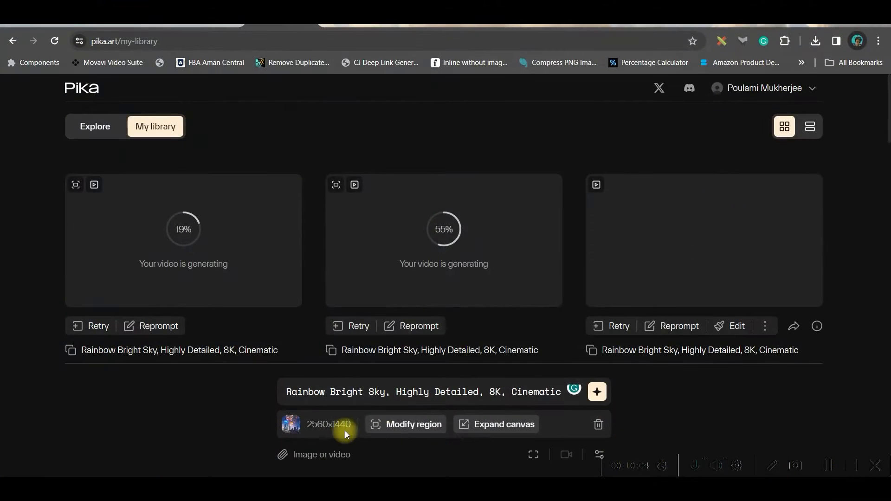
# - Upload the portrait image of the smiling woman as the new input
pyautogui.click(325, 455)
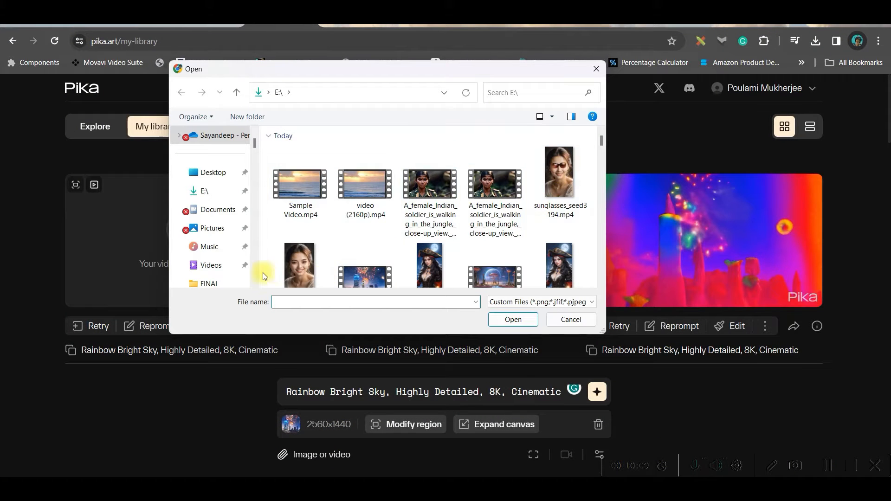
pyautogui.click(307, 269)
pyautogui.click(512, 319)
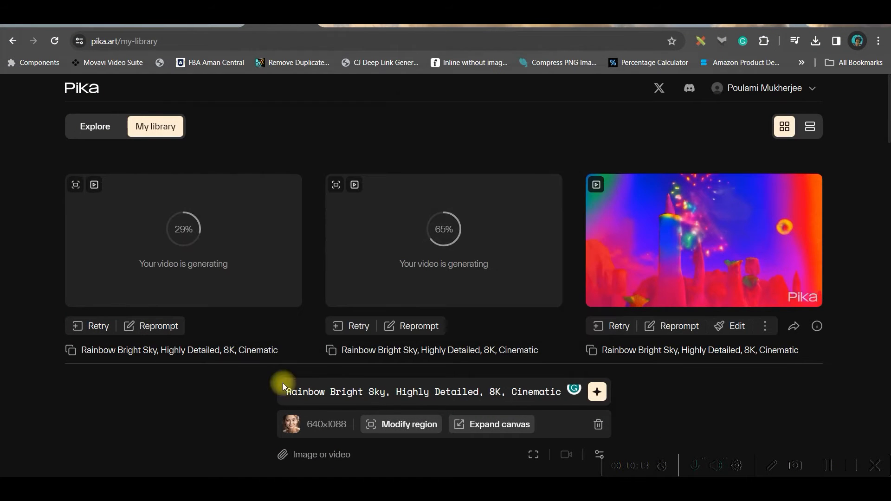
# - Place the Modify region box over the woman's eyes and enter the prompt Glasses
pyautogui.click(401, 430)
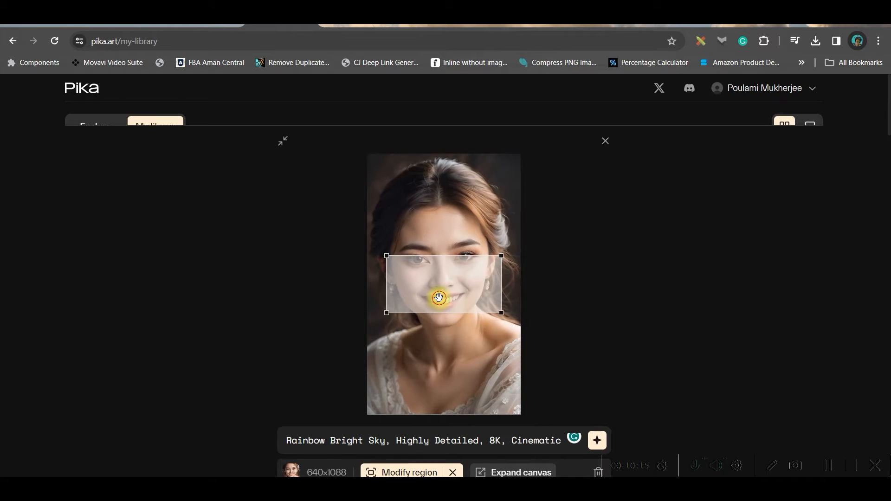
pyautogui.moveTo(439, 298); pyautogui.dragTo(440, 282)
pyautogui.moveTo(502, 297); pyautogui.dragTo(474, 277)
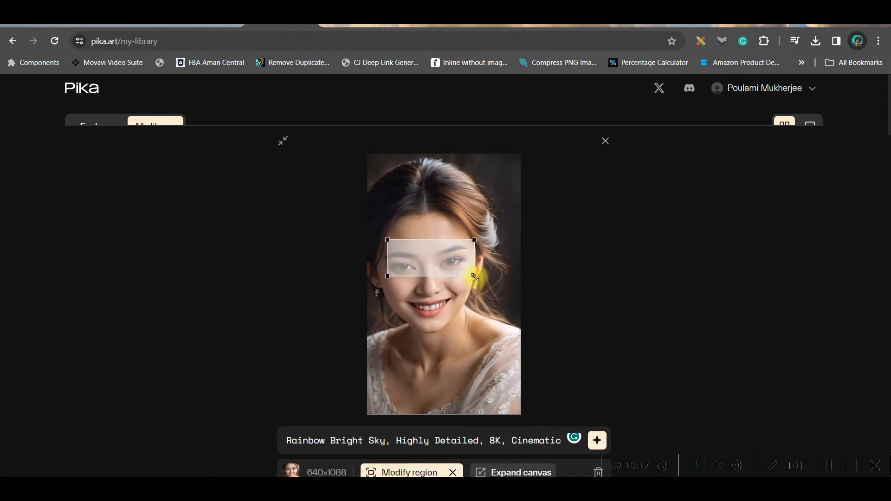
pyautogui.moveTo(398, 269); pyautogui.dragTo(413, 267)
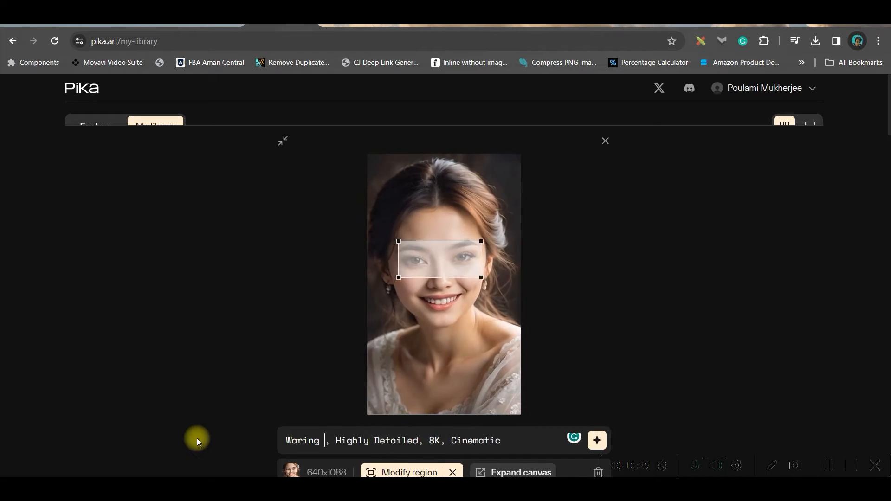
pyautogui.write('Glasses')
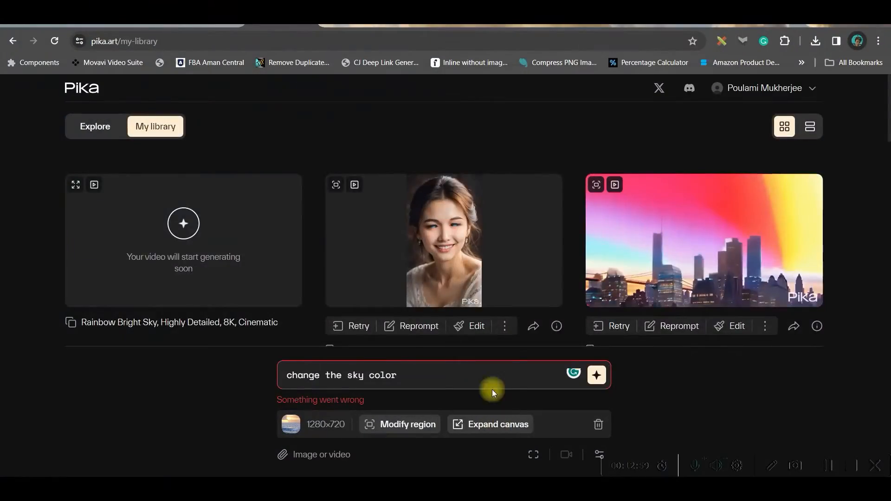
# - Upload the pirate woman image from the E: drive as the input
pyautogui.scroll(-5, 450, 230)
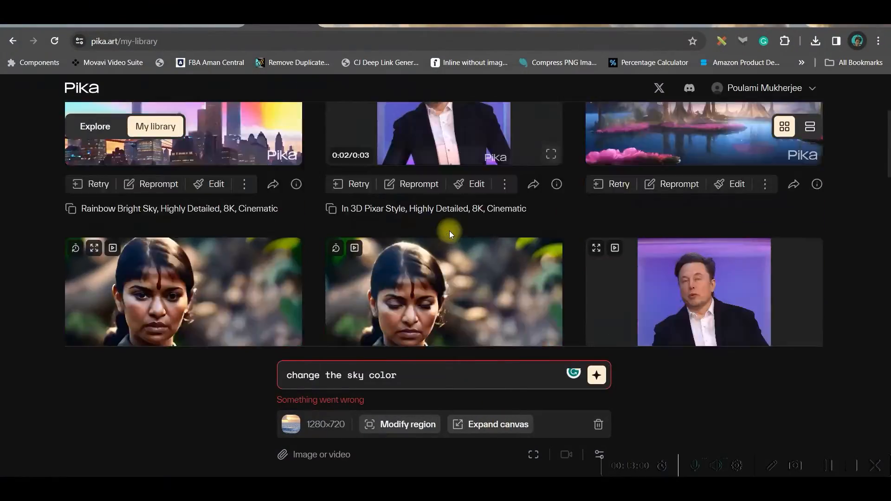
pyautogui.click(319, 456)
pyautogui.doubleClick(429, 264)
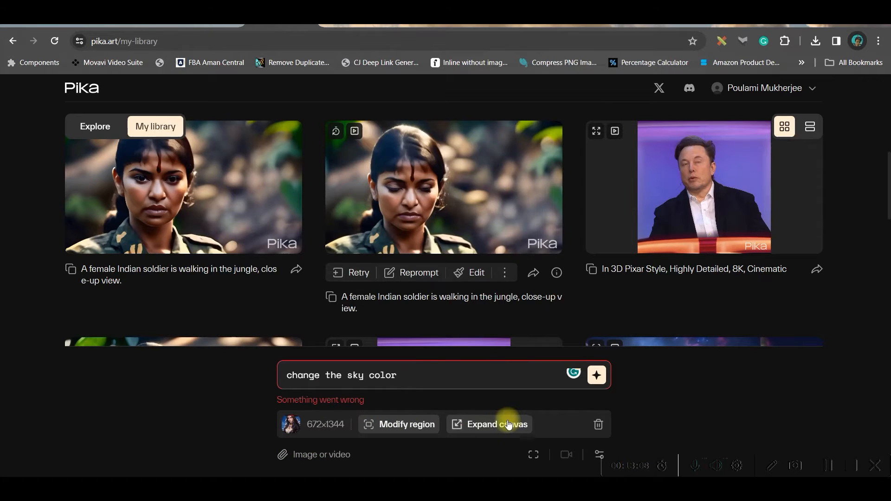
# - Expand the pirate image canvas to 1:1 with the prompt "add most realistic Visuals, 8K, Ultra HD, Cinematic" and generate
pyautogui.click(507, 423)
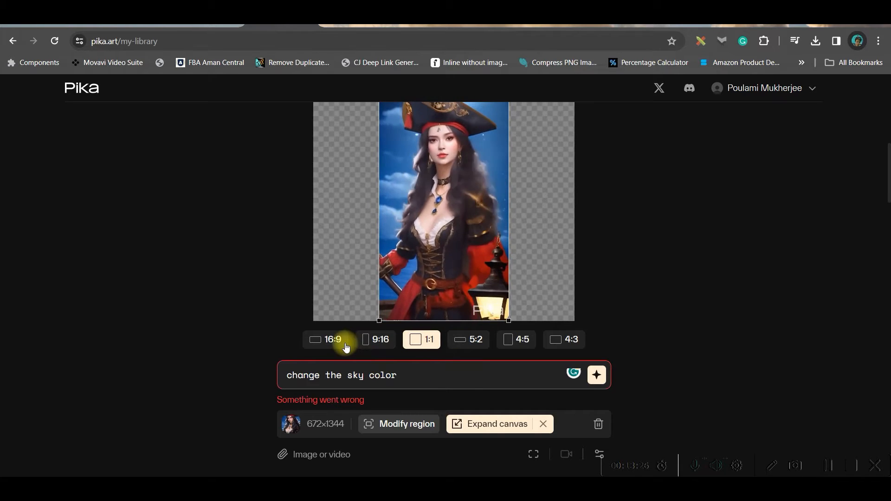
pyautogui.moveTo(554, 393); pyautogui.dragTo(215, 374)
pyautogui.press('BackSpace')
pyautogui.click(599, 454)
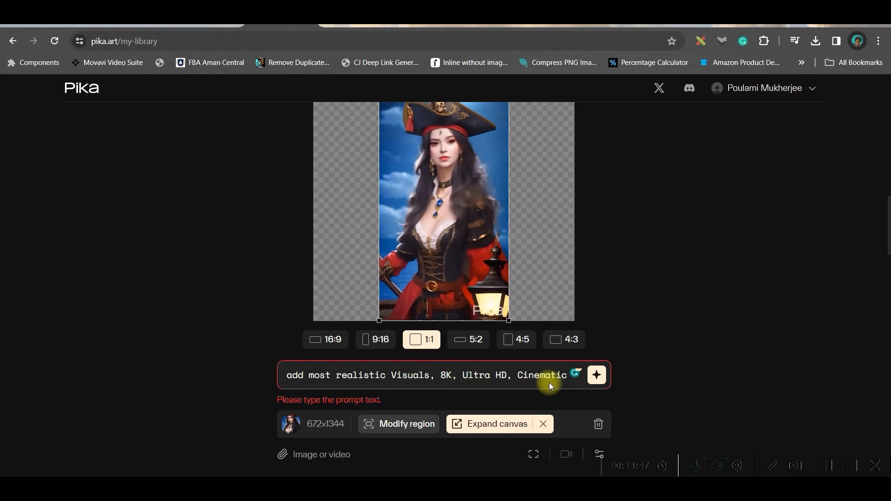
pyautogui.click(597, 376)
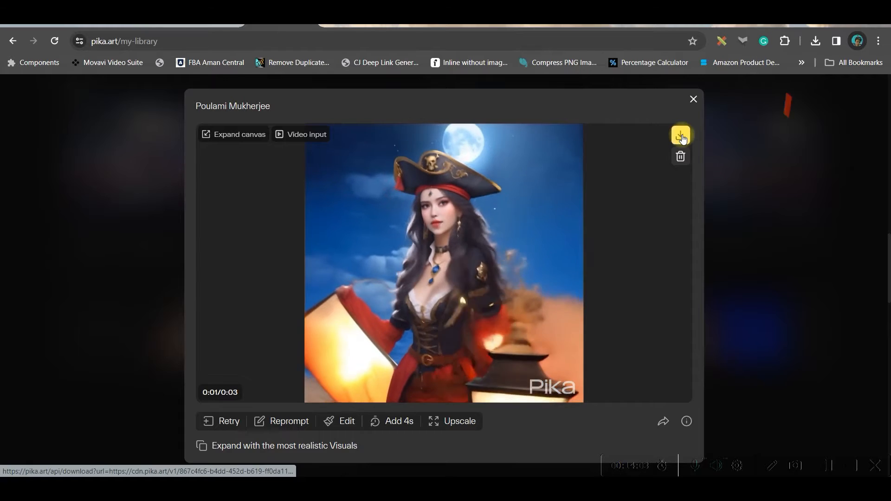
# - Download the expanded pirate video and close its preview
pyautogui.click(682, 136)
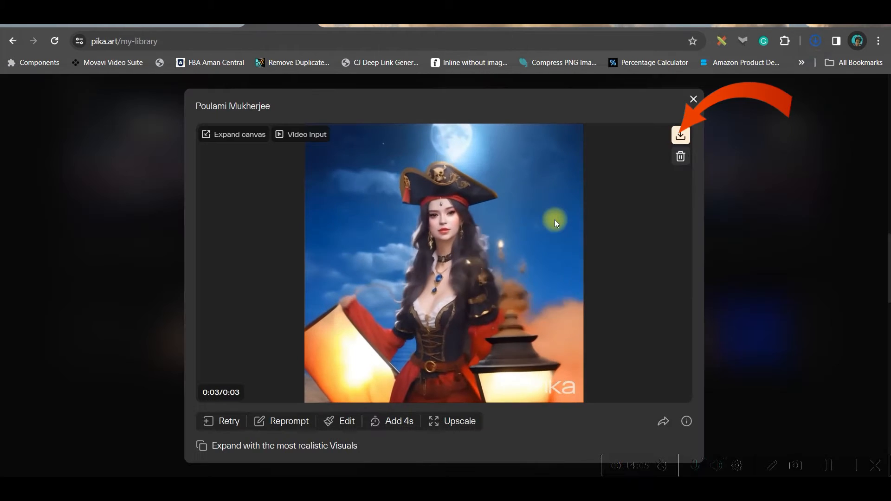
pyautogui.click(691, 99)
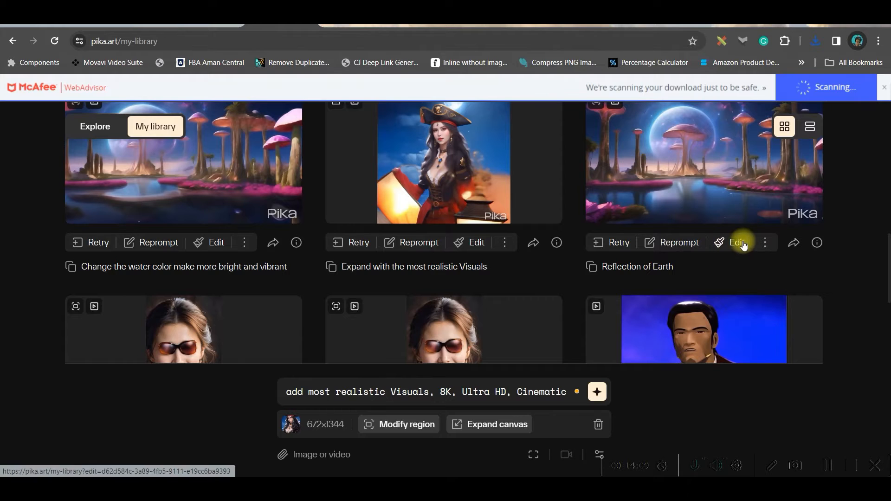
# - Load the expanded pirate video for editing and select its prompt text
pyautogui.click(477, 245)
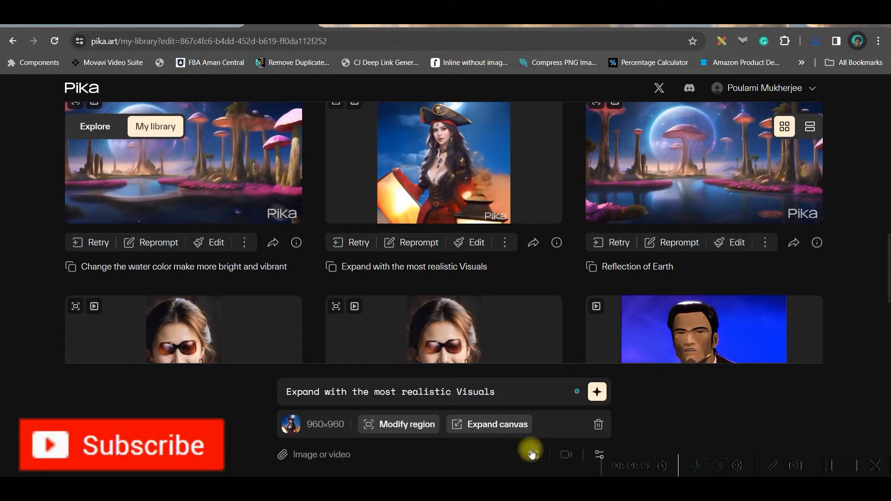
pyautogui.moveTo(288, 391); pyautogui.dragTo(497, 390)
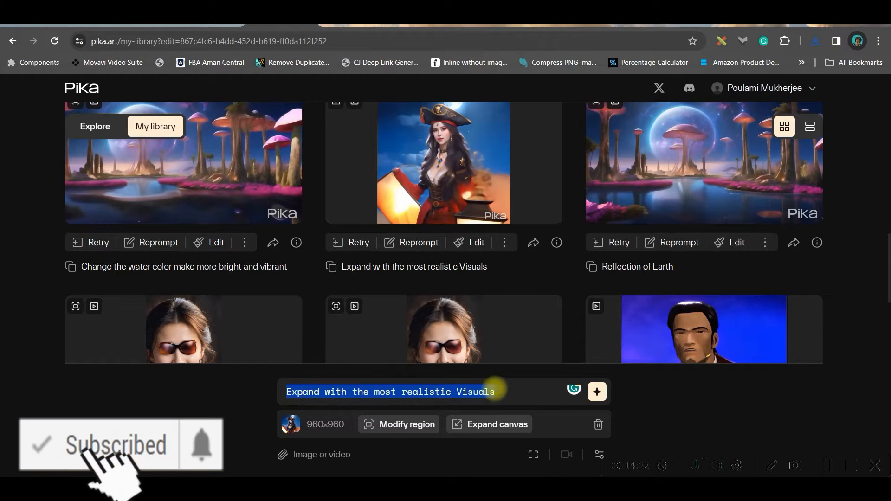
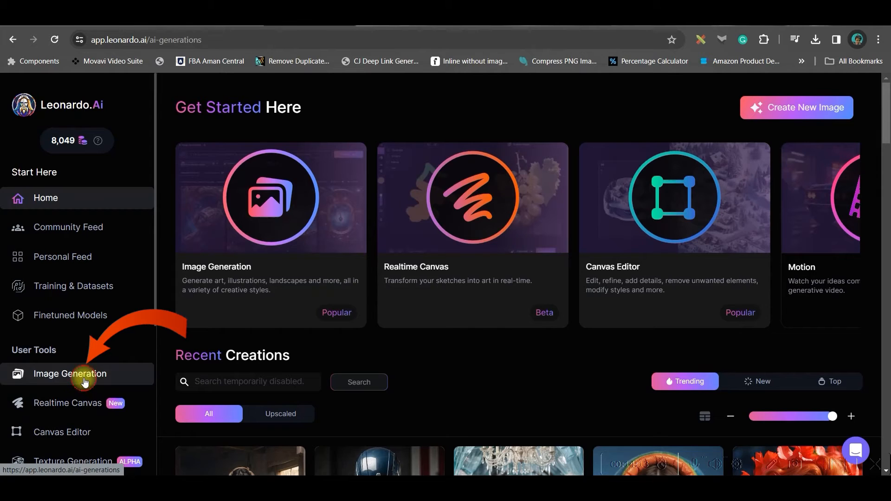
# - Replace the prompt with "An eerie depiction of the Zombi, surrounded by swirling shadows, looming ominously over the land." and keep the DreamShaper v7 model
pyautogui.moveTo(228, 146); pyautogui.dragTo(431, 166)
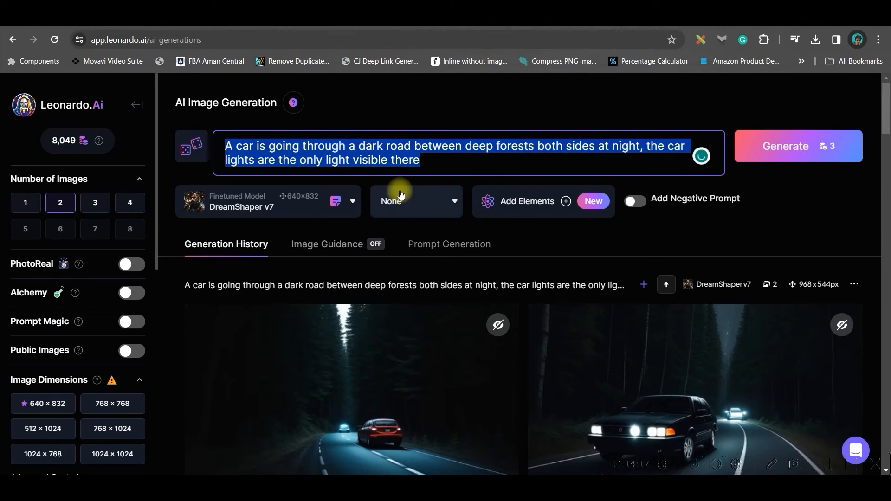
pyautogui.write('An eerie depiction of the Zombi, surrounded by swirling shadows, looming ominously over the land.')
pyautogui.click(343, 202)
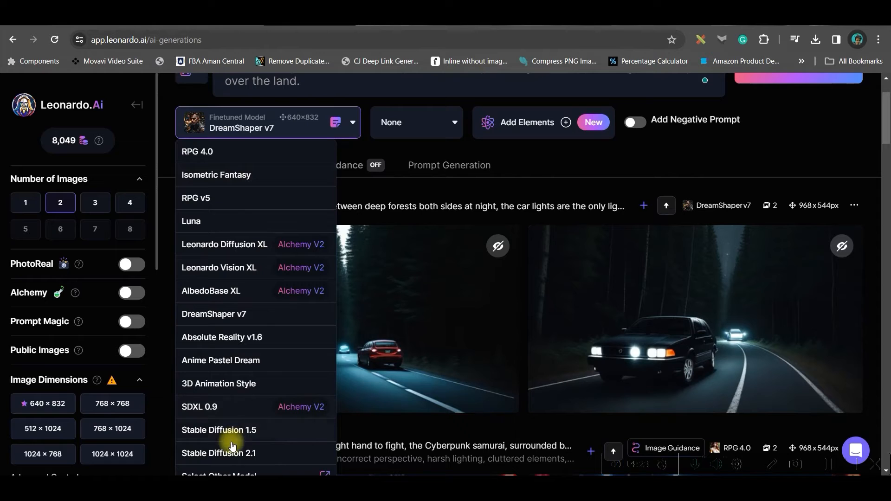
pyautogui.click(264, 315)
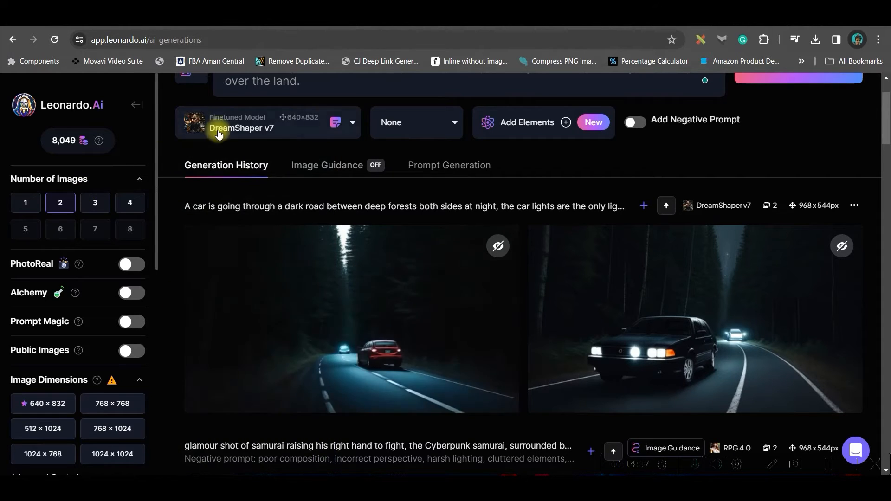
# - Set the image aspect ratio to 16:9 and generate the zombie images
pyautogui.scroll(-2, 218, 134)
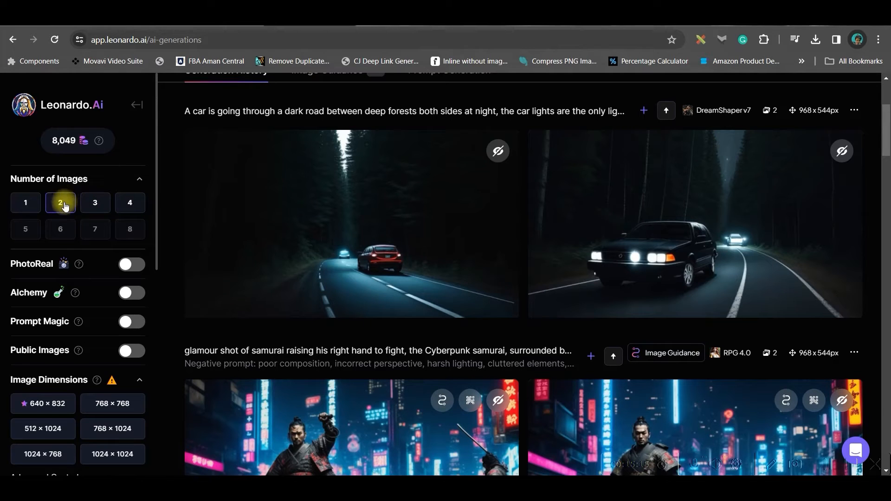
pyautogui.scroll(-5, 101, 229)
pyautogui.click(114, 269)
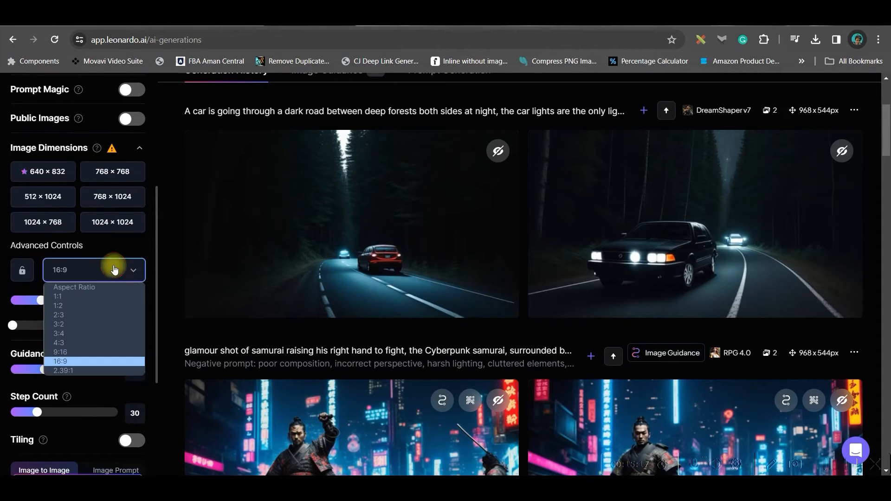
pyautogui.click(90, 357)
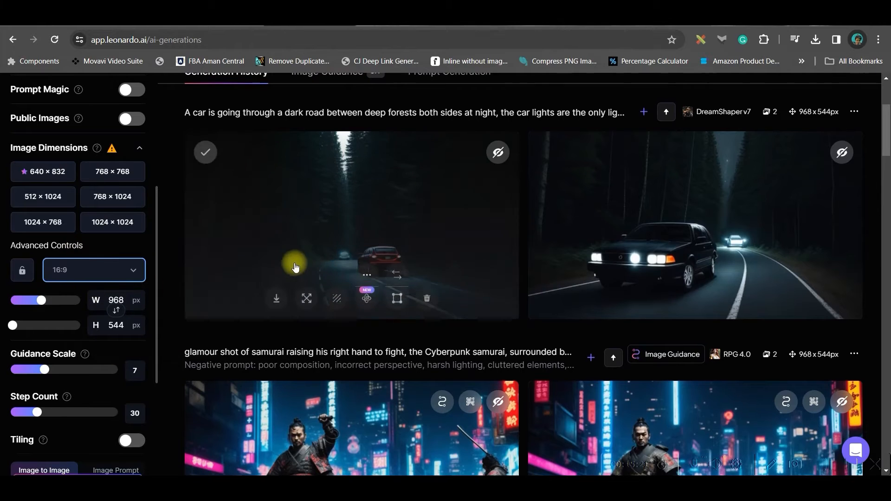
pyautogui.scroll(4, 297, 260)
pyautogui.click(764, 158)
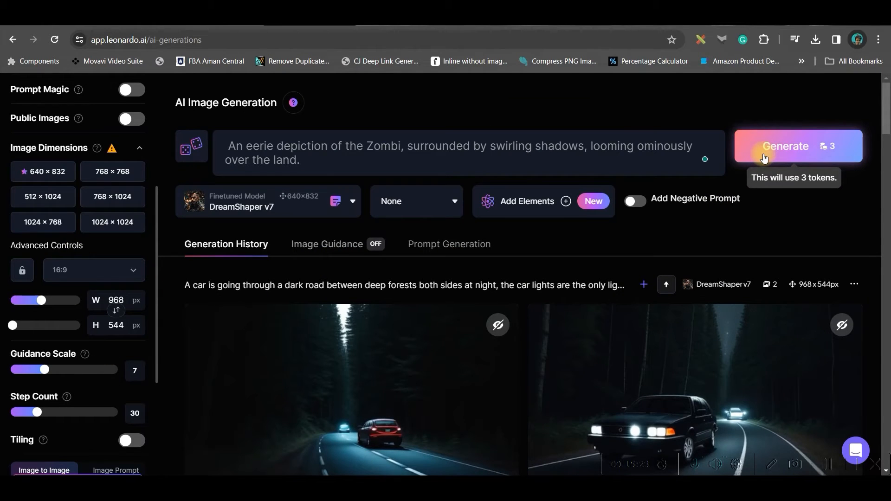
pyautogui.click(763, 153)
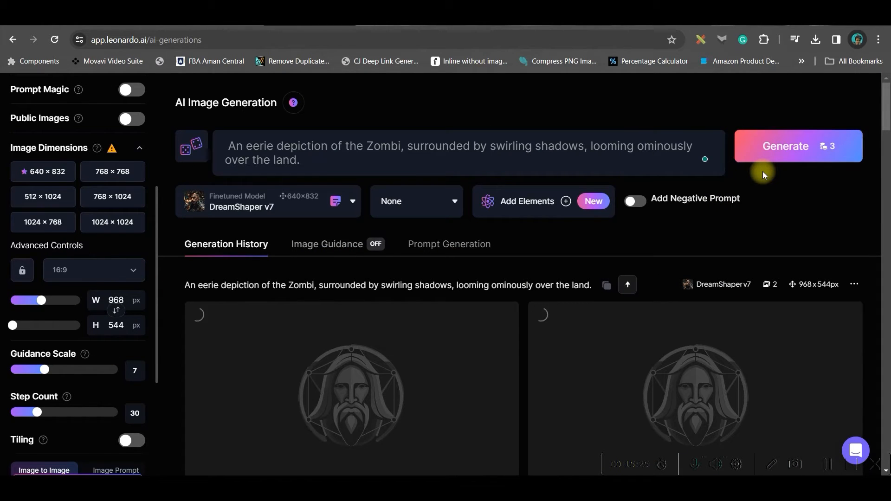
# - Review the generated zombie images and the earlier cyberpunk samurai generations
pyautogui.scroll(-1, 694, 372)
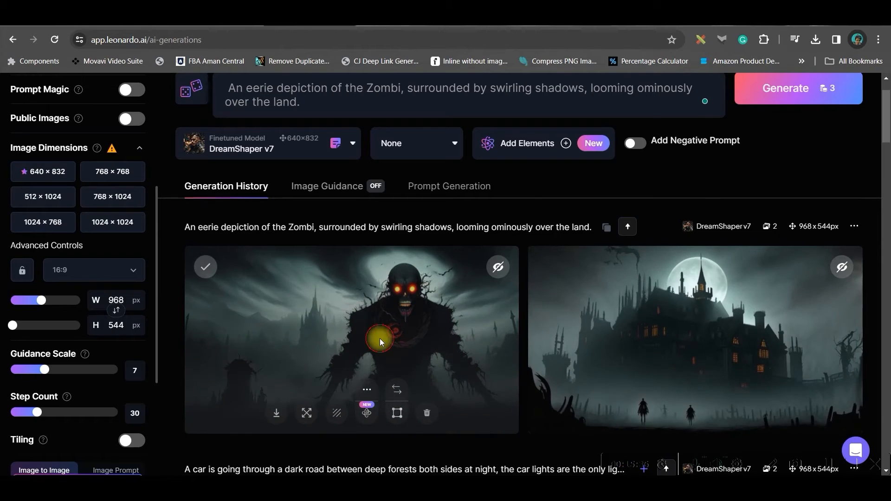
pyautogui.click(379, 343)
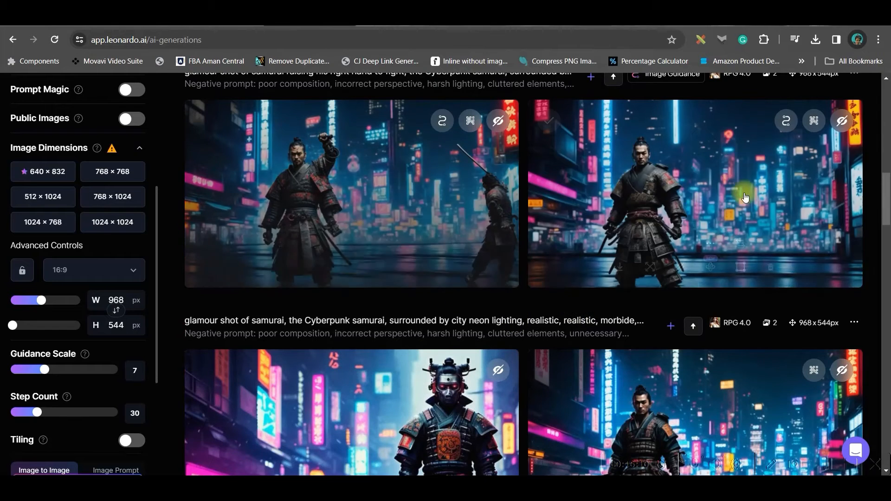
pyautogui.scroll(4, 486, 200)
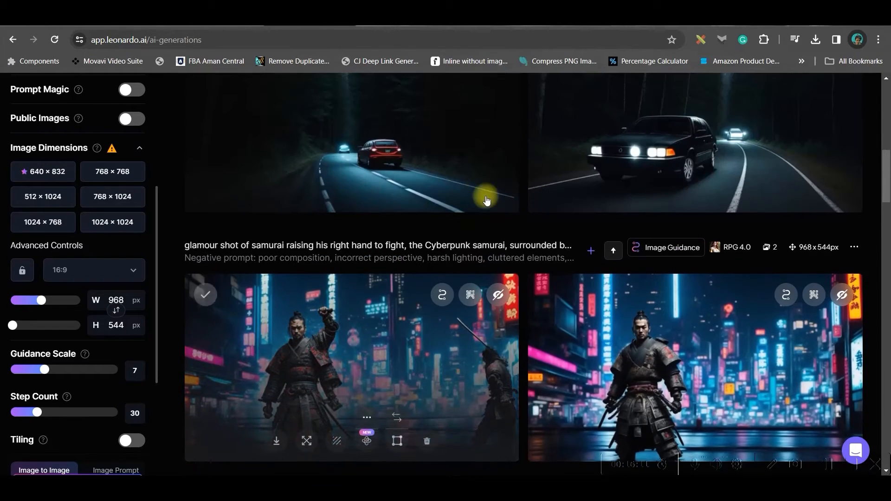
pyautogui.click(593, 252)
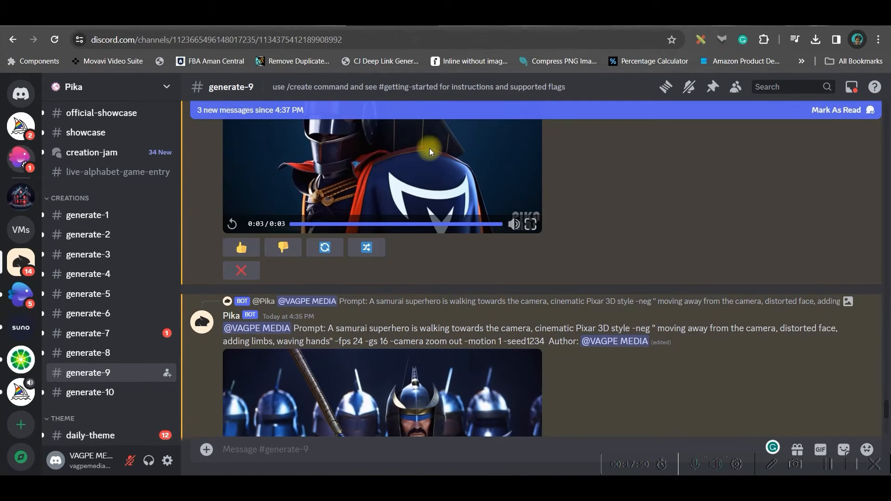
# - Start the /animate command and attach the samurai image raising his right hand as its image
pyautogui.scroll(-5, 413, 268)
pyautogui.click(280, 446)
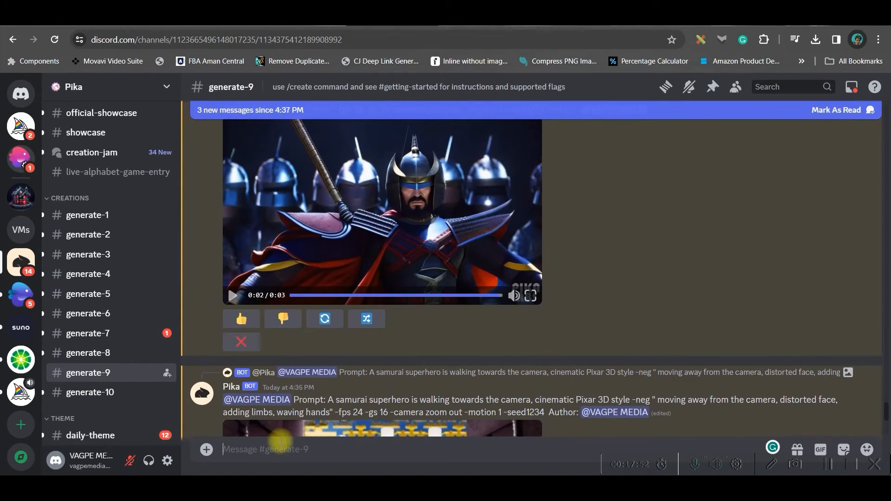
pyautogui.write('/')
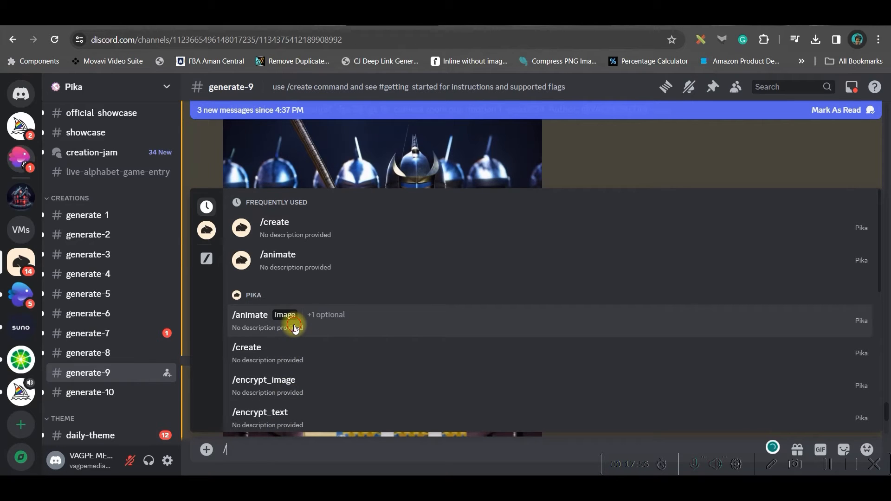
pyautogui.click(296, 328)
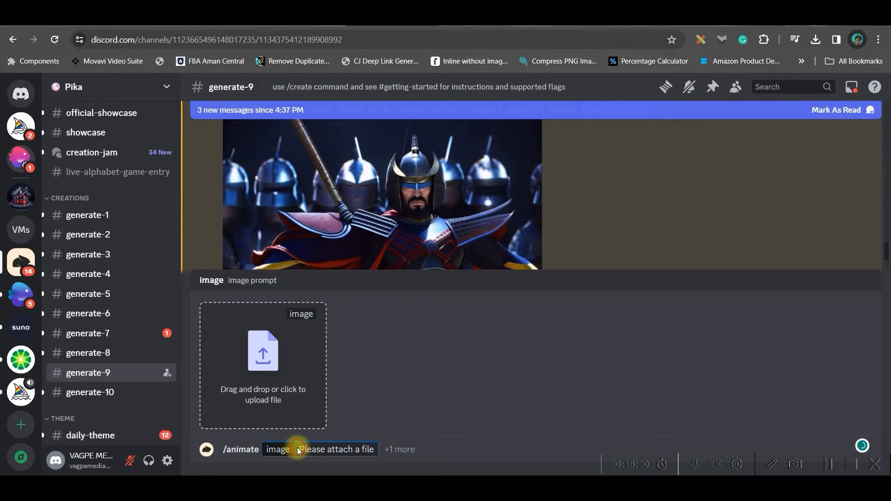
pyautogui.click(263, 353)
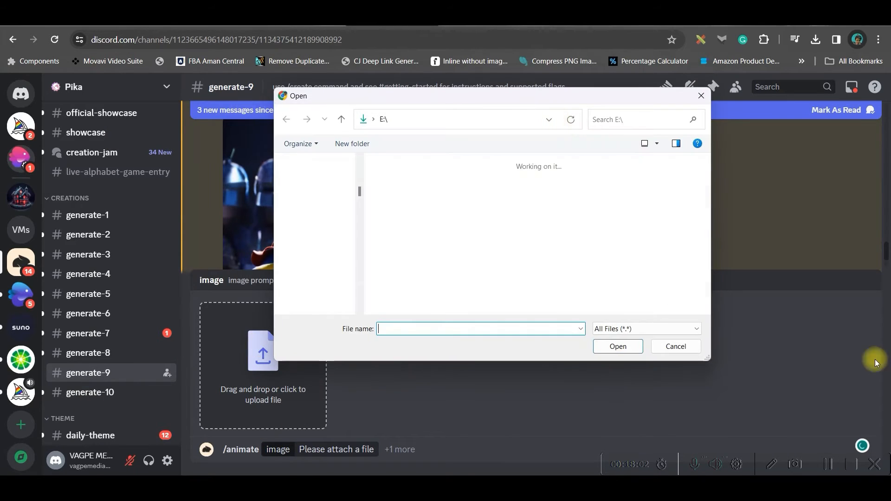
pyautogui.scroll(-3, 341, 273)
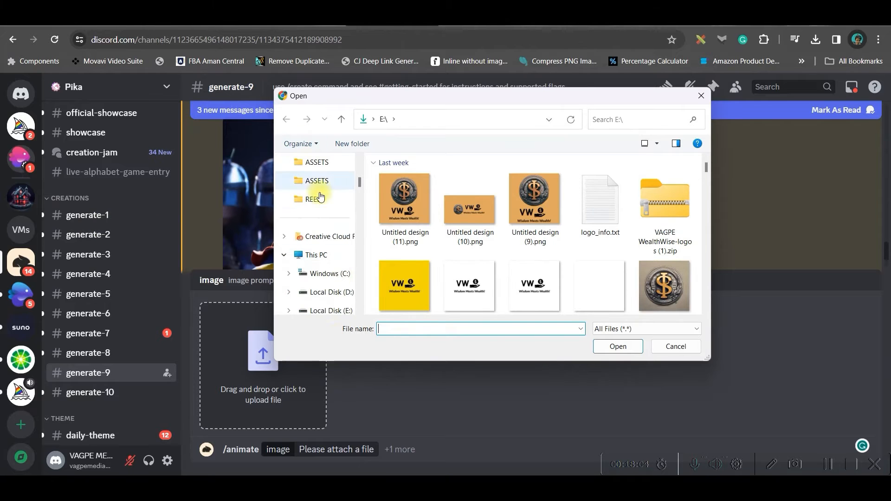
pyautogui.scroll(1, 320, 177)
pyautogui.click(347, 220)
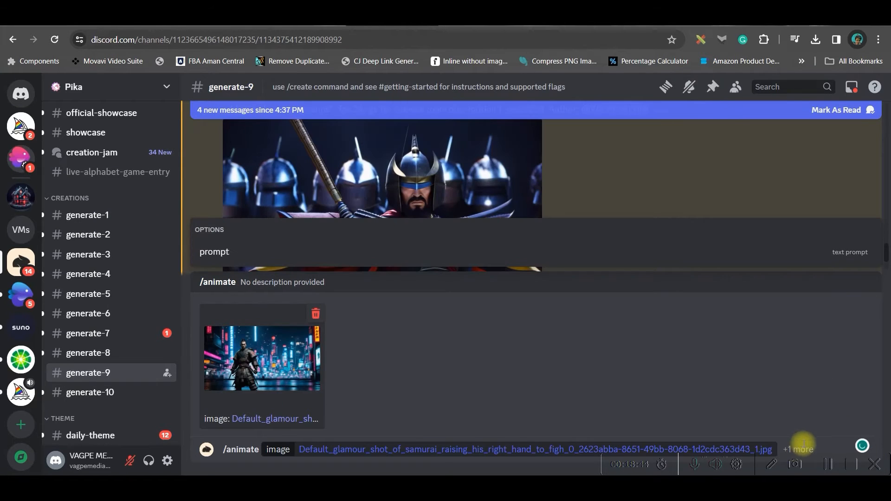
# - Add the prompt "A samurai superhero is walking towards the camera, cinematic Pixar 3D style" with its negative and camera parameters, and submit
pyautogui.click(251, 253)
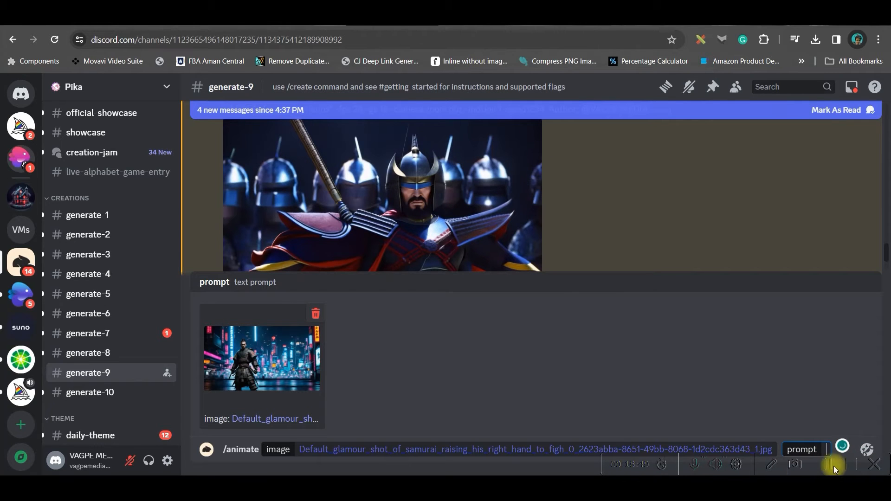
pyautogui.write('A samurai superhero is walking towards the camera, cinematic Pixar 3D style -neg " moving away from the camera, distorted face, adding limbs, waving hands" -fps 24 -gs 16 -camera zoom out -motion 1 -seed1234')
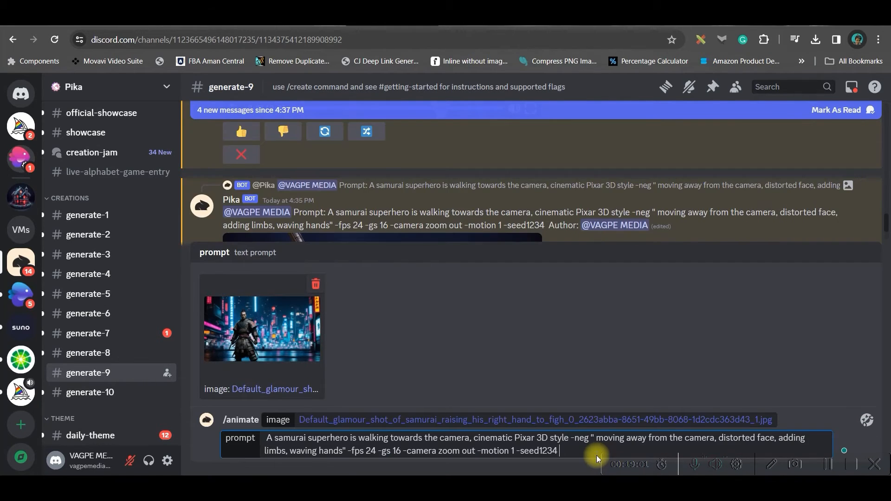
pyautogui.press('Return')
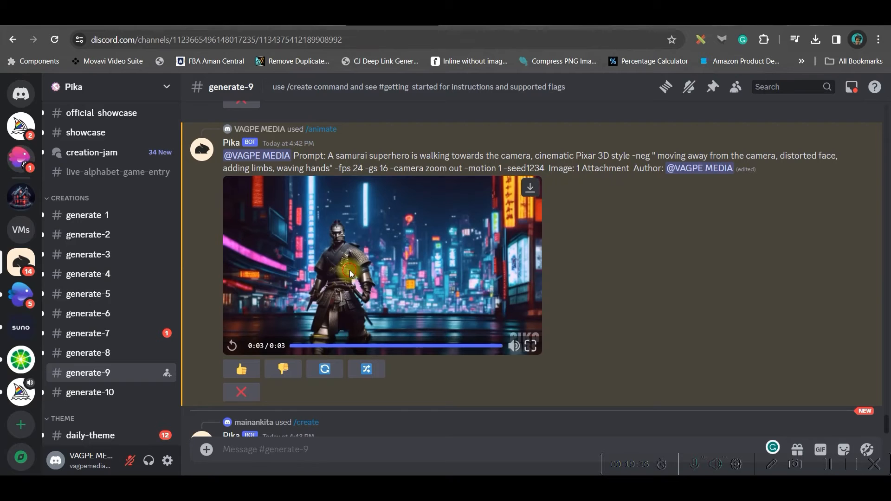
# - Play the generated samurai animation and review its prompt in the Create Video dialog without submitting
pyautogui.click(349, 270)
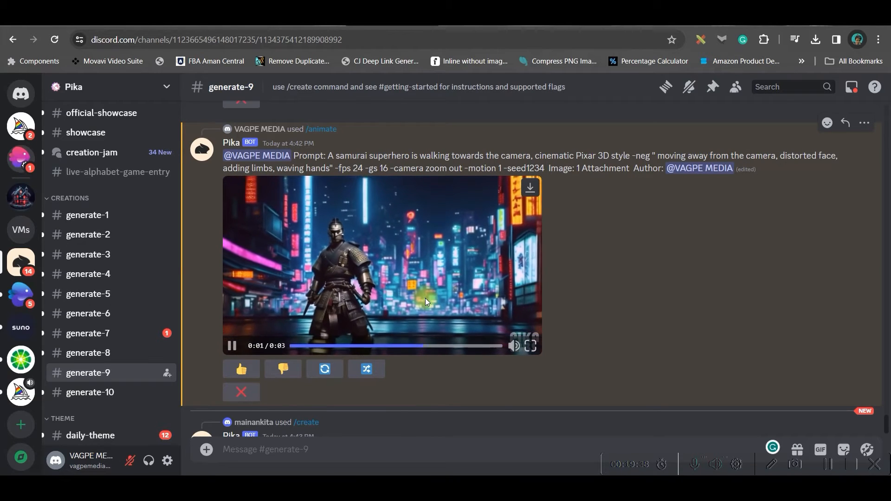
pyautogui.click(366, 370)
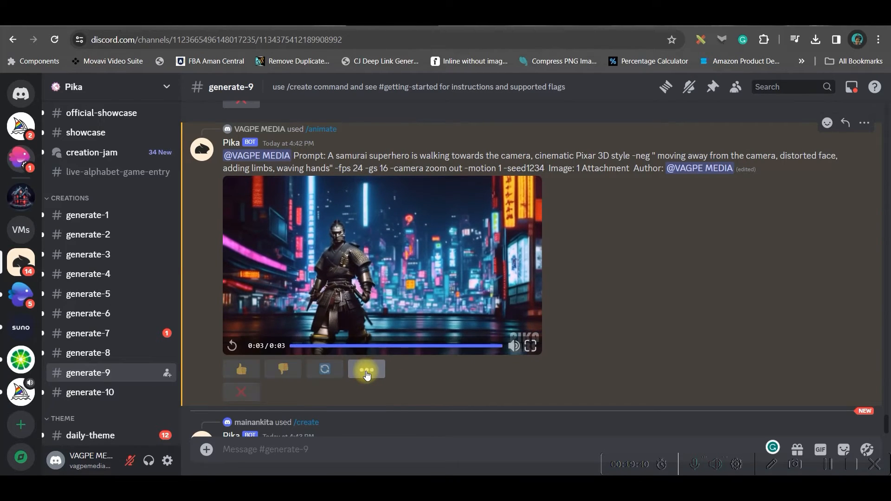
pyautogui.scroll(-1, 394, 297)
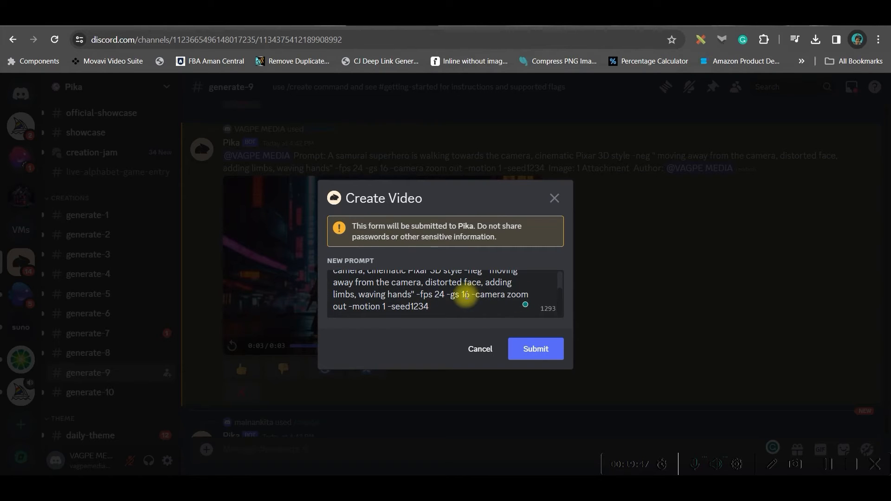
pyautogui.click(554, 199)
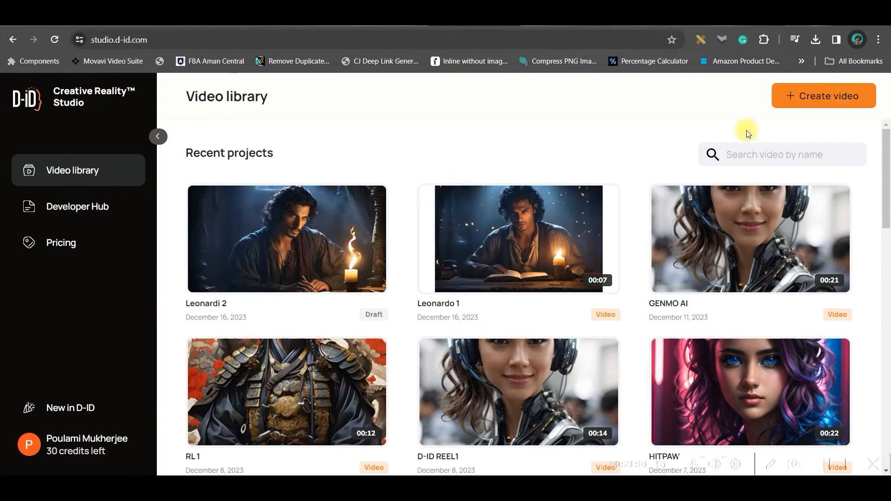
# - Open the Leonardi 2 project and upload Leonardo 2.mp3 as its audio
pyautogui.click(291, 233)
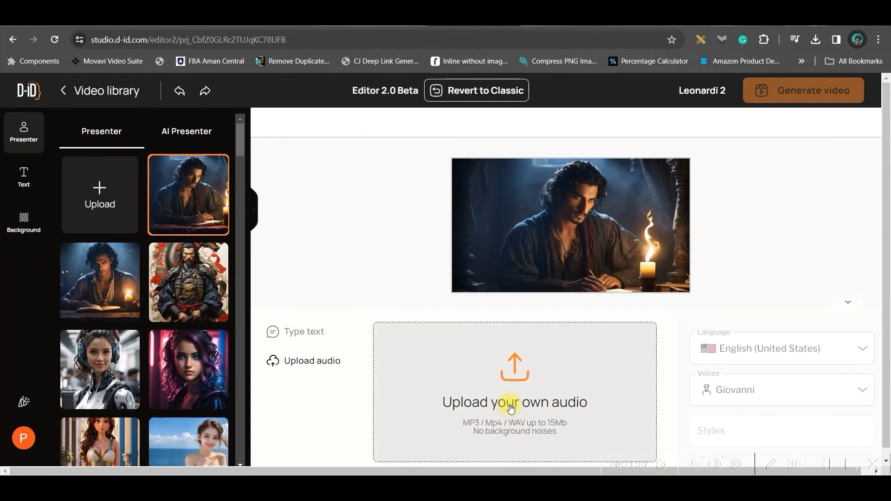
pyautogui.click(327, 362)
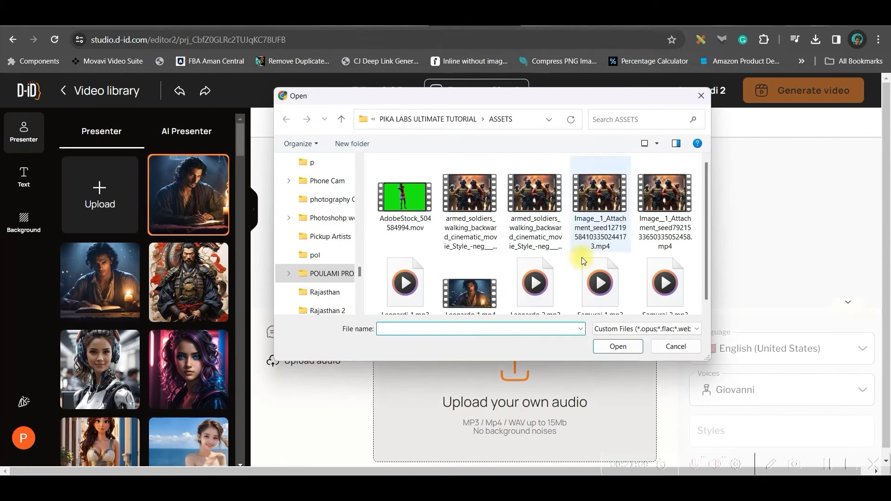
pyautogui.scroll(-1, 578, 267)
pyautogui.click(535, 279)
pyautogui.click(619, 347)
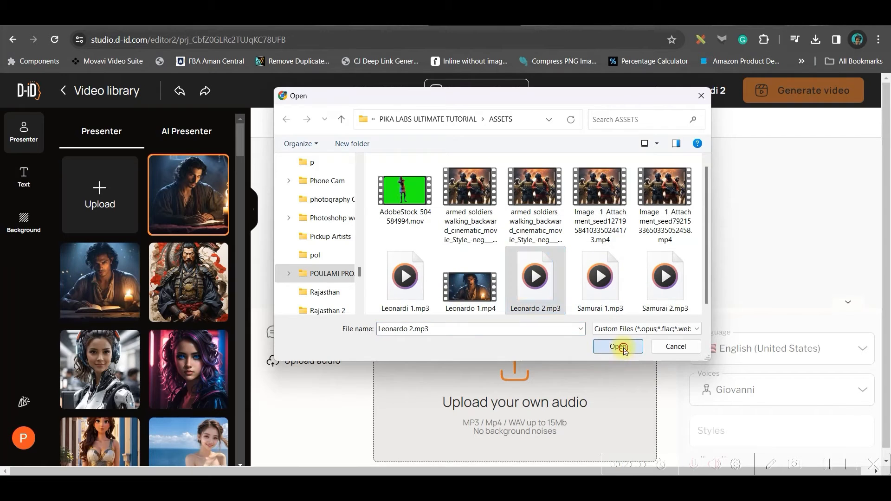
# - Try to upload the Leonardo_Diffusion_XL_Leandro storyteller image as a new presenter
pyautogui.click(101, 183)
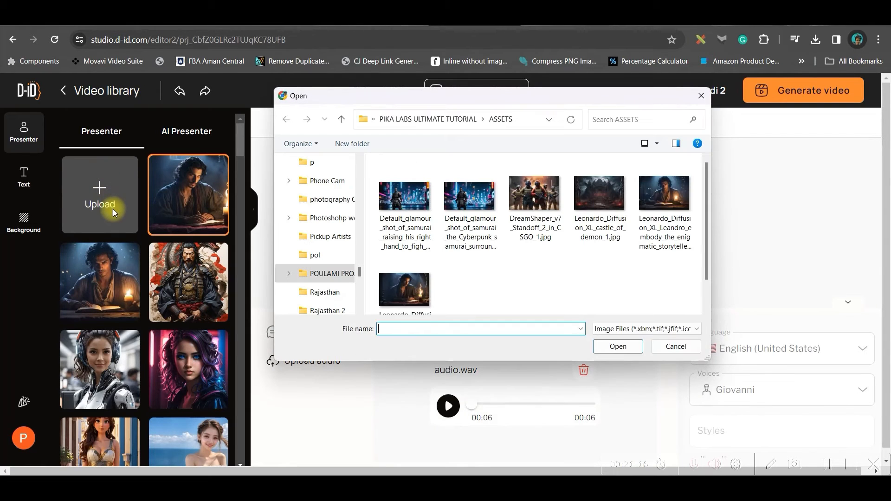
pyautogui.click(403, 292)
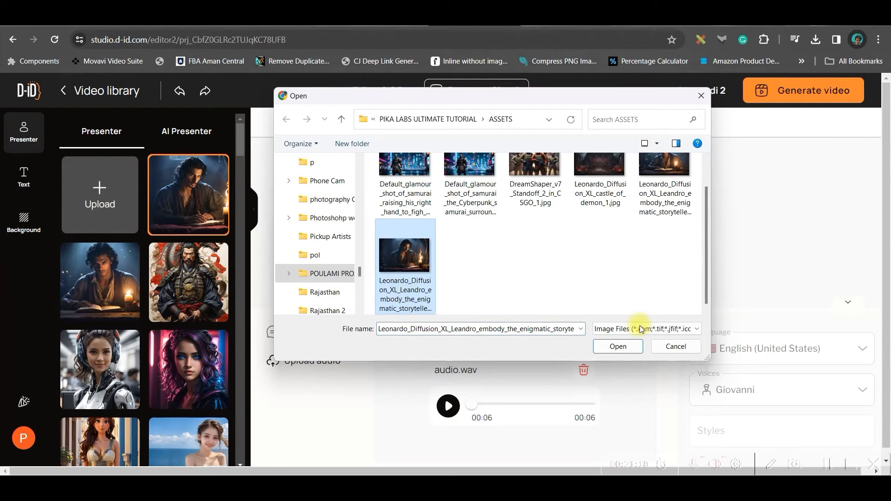
pyautogui.click(618, 347)
pyautogui.click(701, 96)
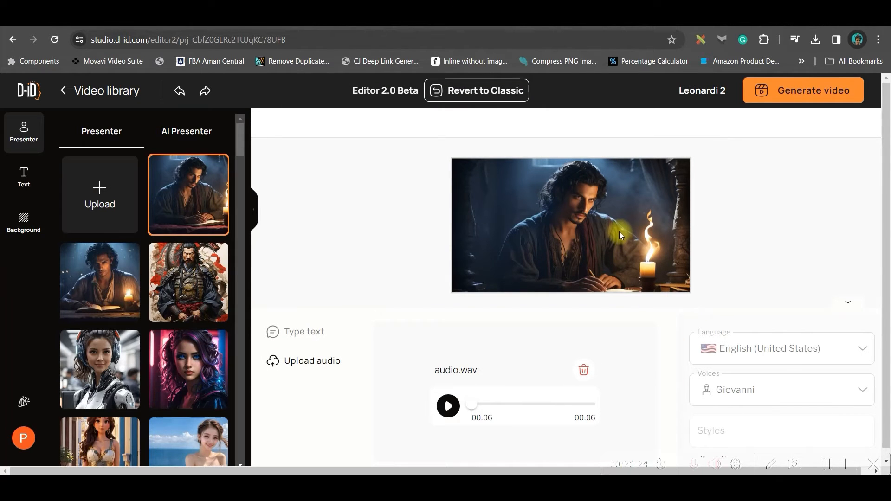
pyautogui.click(309, 332)
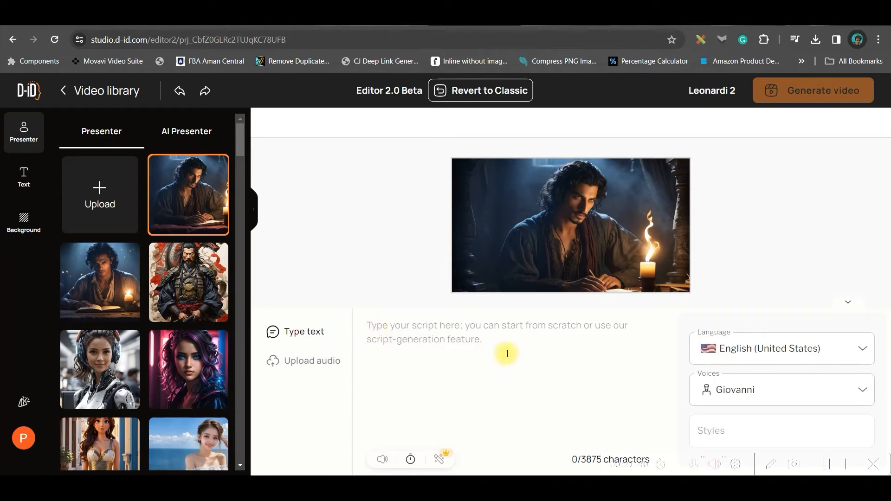
pyautogui.click(763, 348)
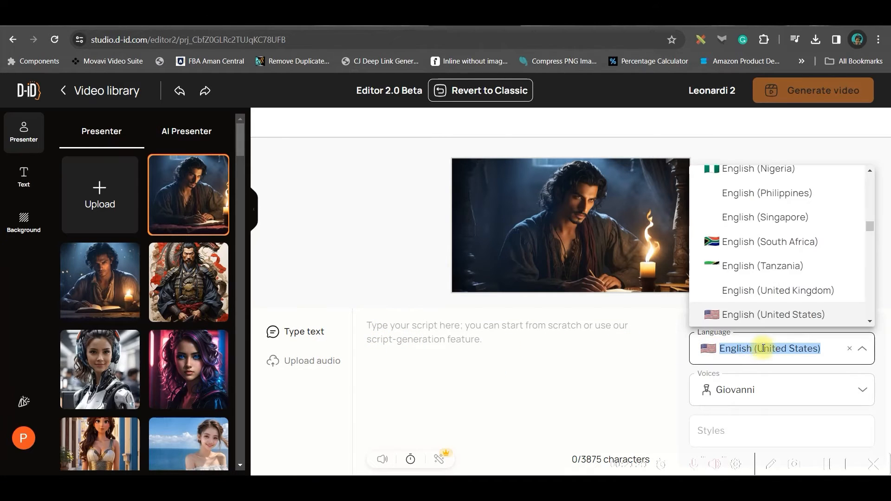
pyautogui.click(667, 399)
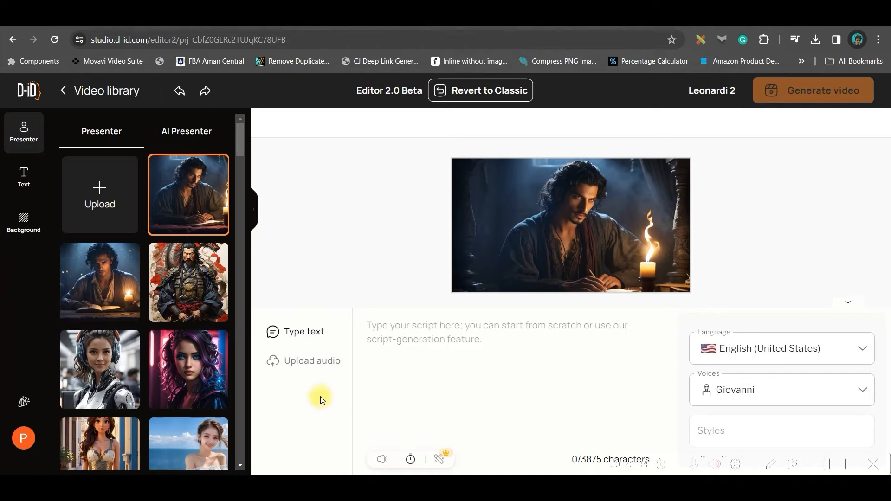
# - Generate the Leonardi 2 talking video from the uploaded audio, then preview the generated Leonardo 1 video
pyautogui.click(327, 363)
pyautogui.click(818, 95)
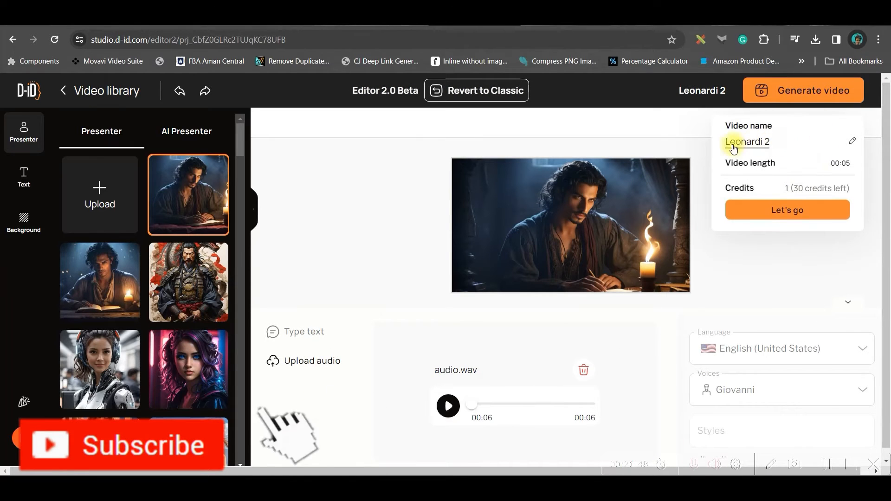
pyautogui.click(820, 205)
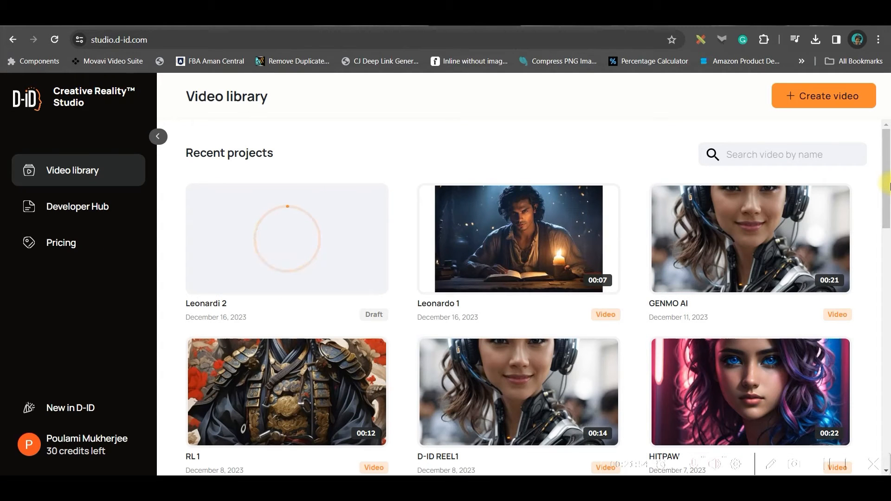
pyautogui.click(534, 232)
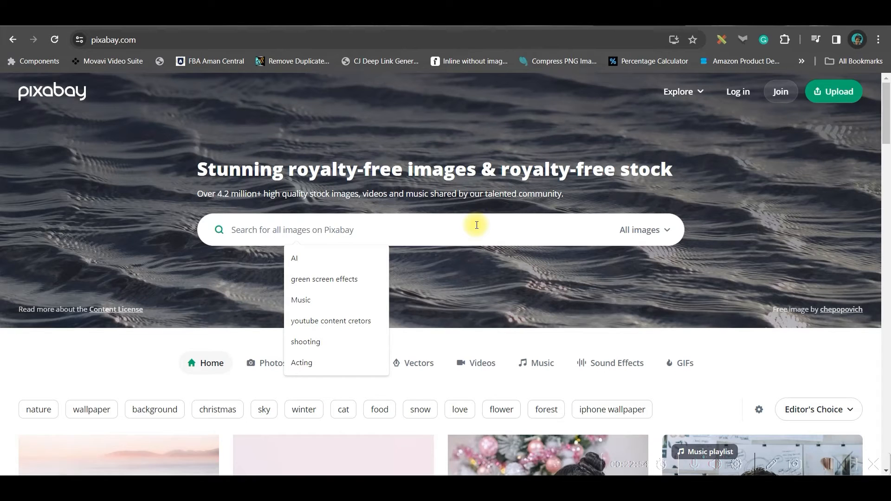
# - Search Pixabay for zombi videos and browse the royalty-free video results
pyautogui.write('zombi')
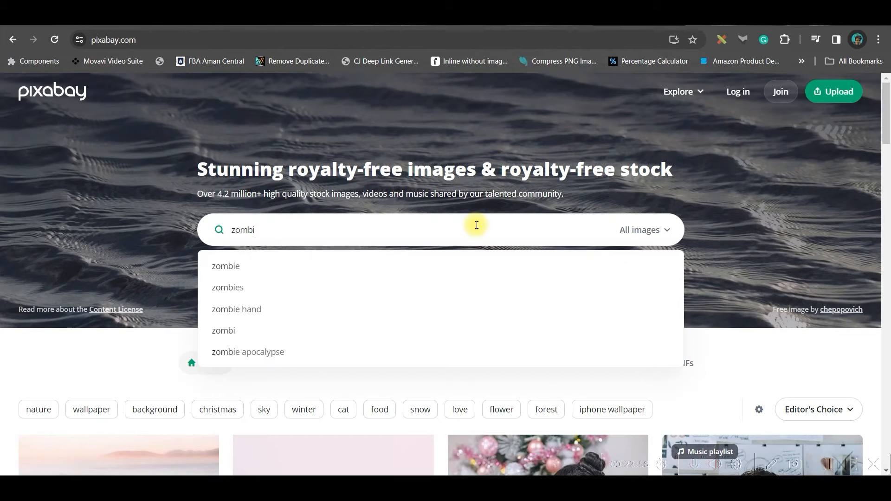
pyautogui.press('Return')
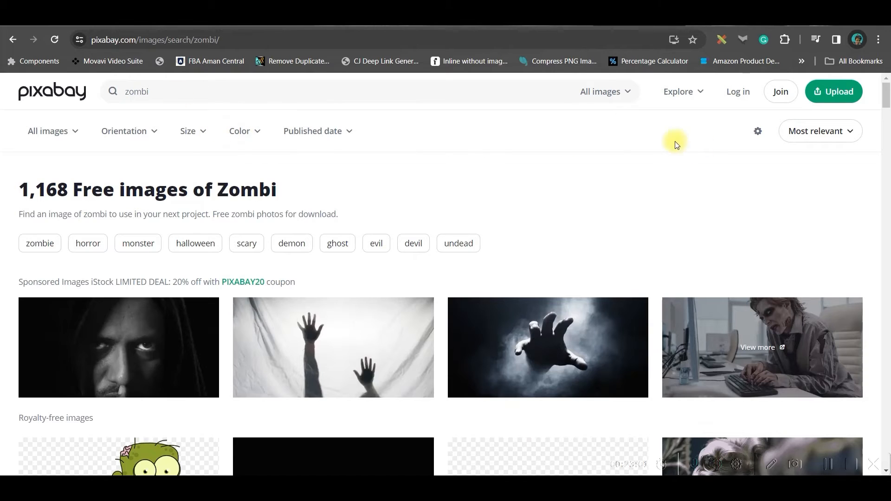
pyautogui.click(633, 92)
pyautogui.click(575, 233)
pyautogui.scroll(-12, 611, 281)
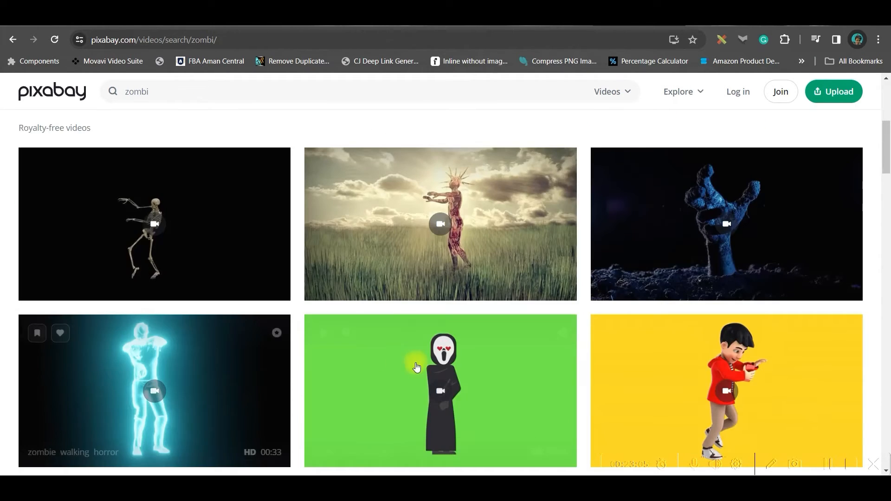
pyautogui.scroll(-5, 567, 347)
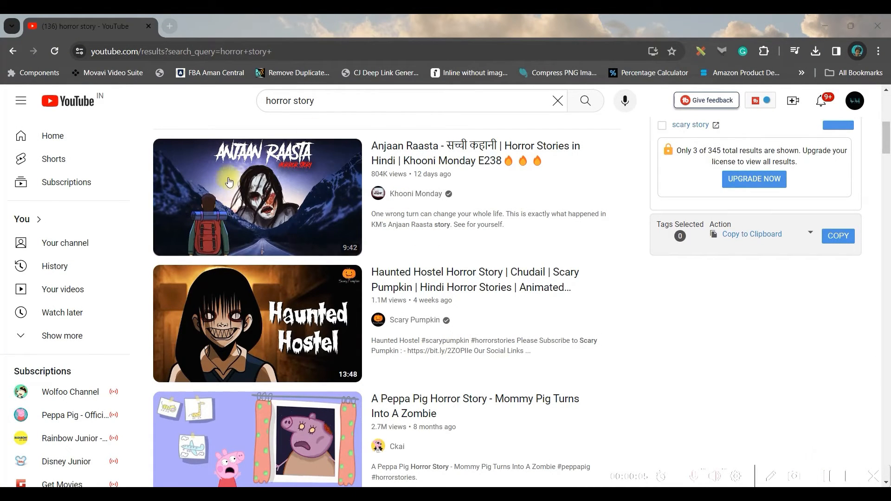
# - Browse the YouTube search results for horror story videos
pyautogui.moveTo(347, 186)
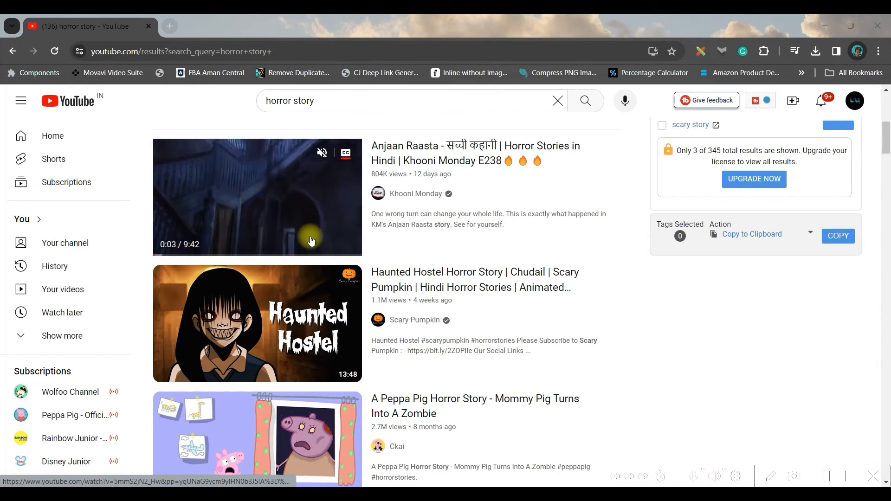
pyautogui.scroll(-2, 299, 353)
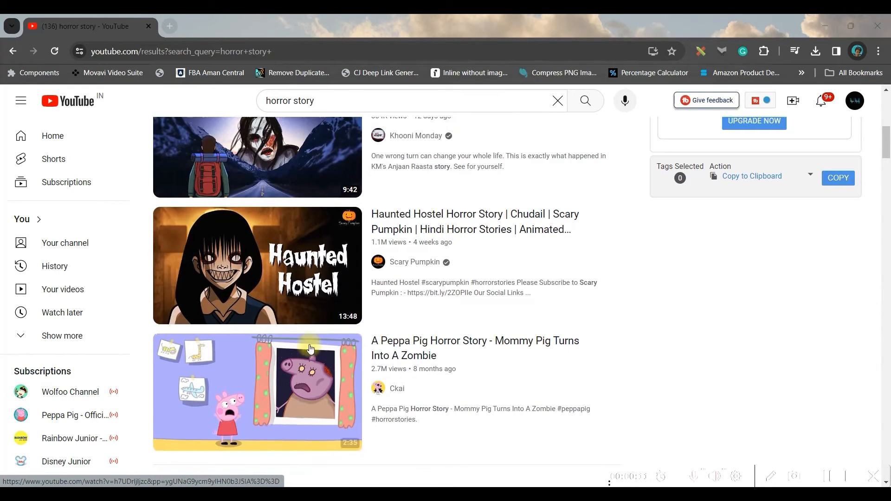
pyautogui.scroll(4, 371, 260)
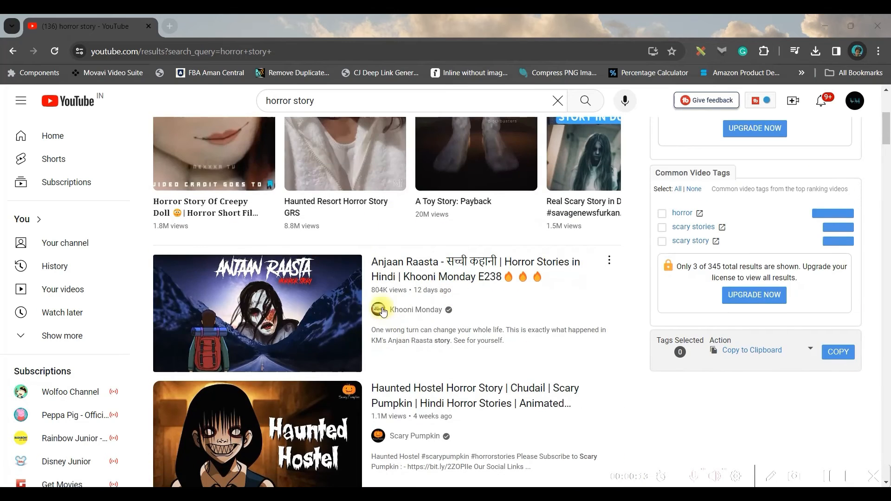
pyautogui.scroll(-3, 377, 301)
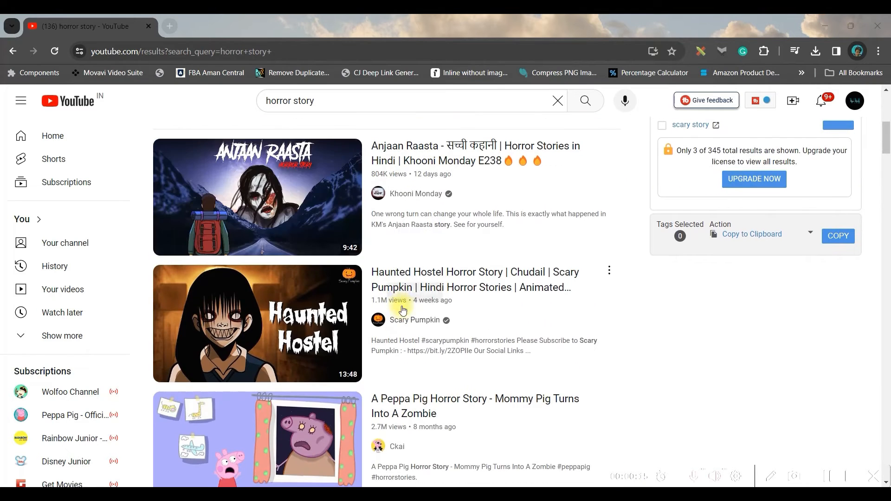
pyautogui.scroll(-4, 390, 311)
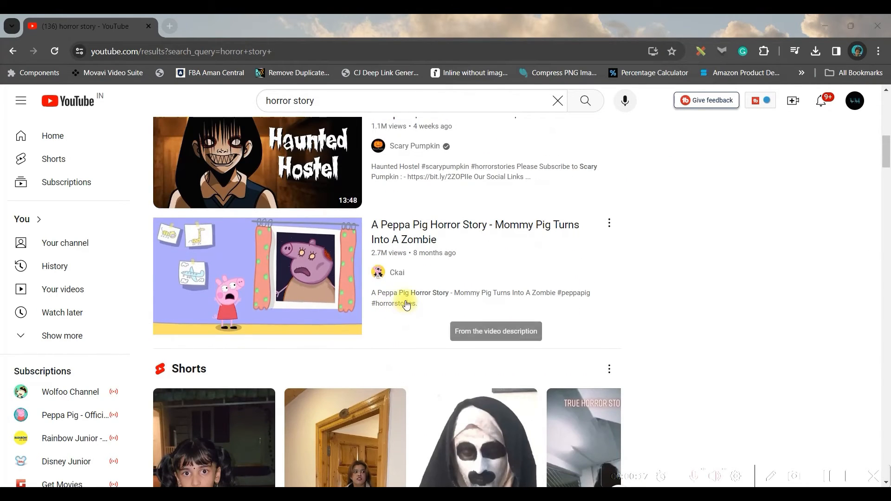
pyautogui.scroll(1, 430, 135)
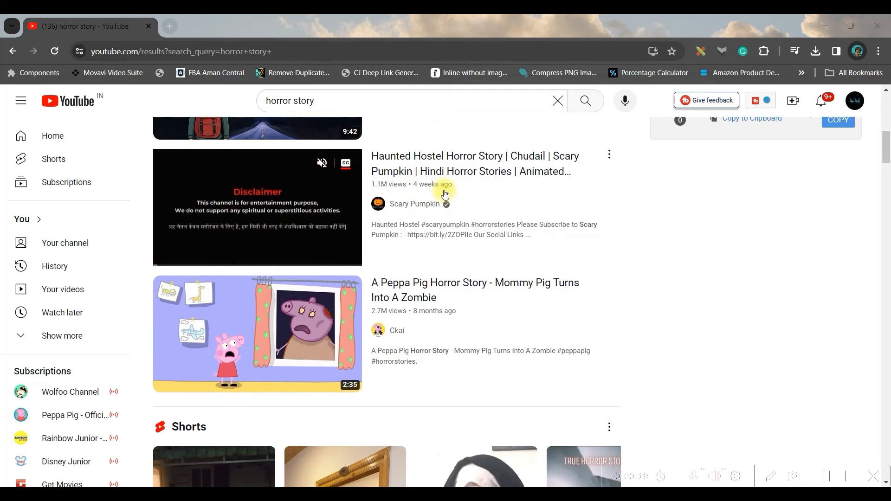
pyautogui.scroll(-10, 440, 203)
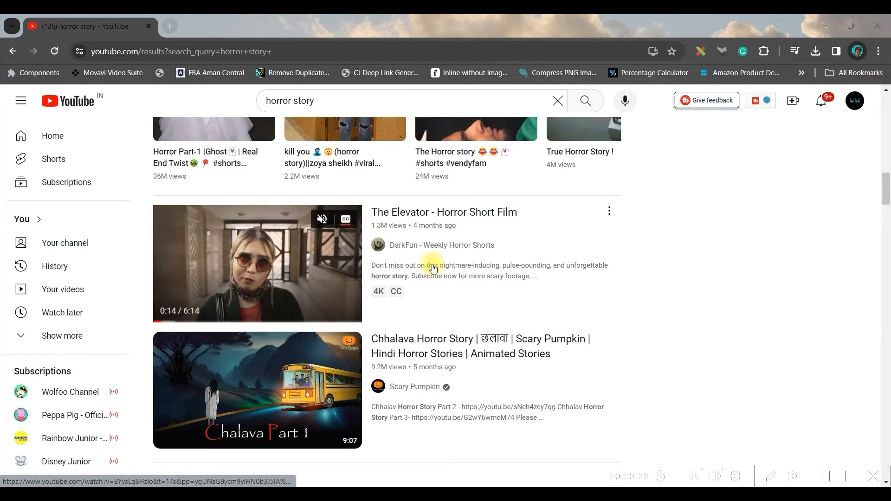
pyautogui.scroll(-1, 413, 264)
pyautogui.scroll(-2, 419, 276)
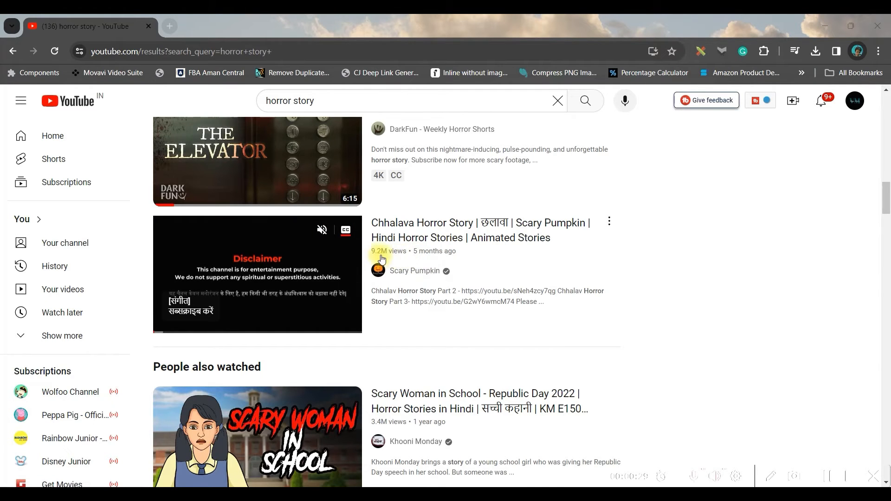
pyautogui.scroll(-7, 387, 260)
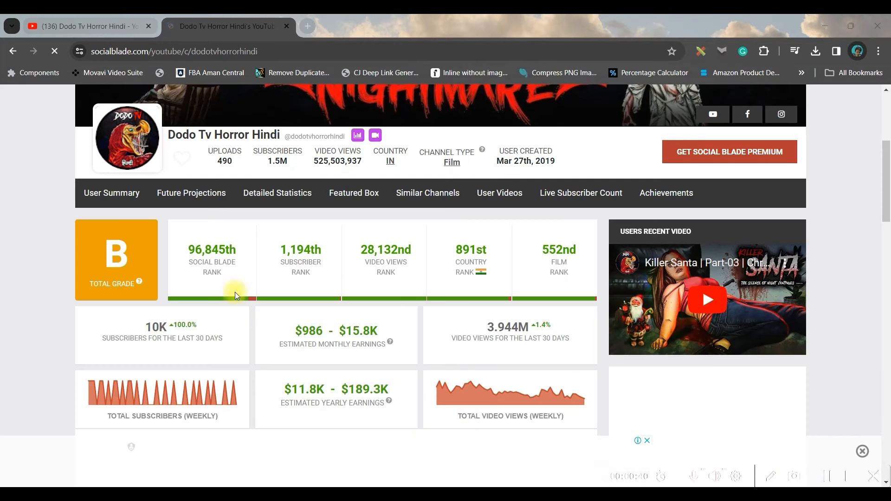
# - Examine the Dodo Tv Horror Hindi channel statistics on Social Blade and its YouTube channel page
pyautogui.scroll(-1, 202, 149)
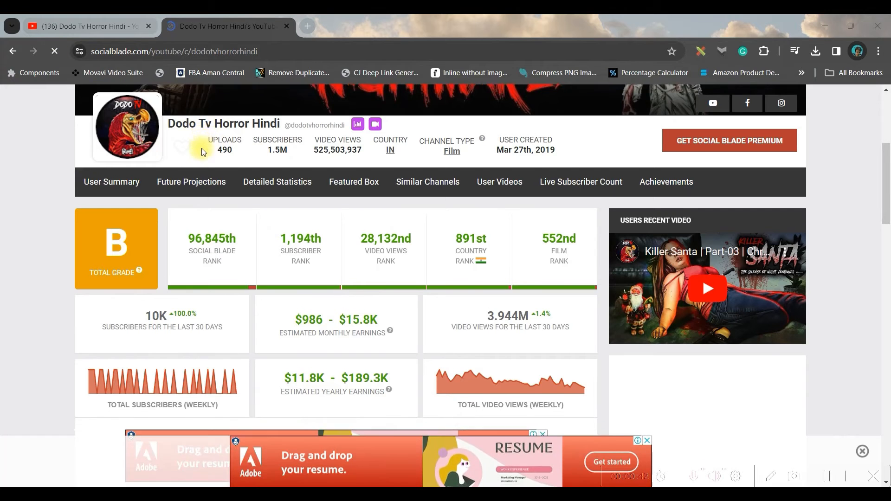
pyautogui.scroll(-2, 202, 152)
pyautogui.scroll(4, 238, 183)
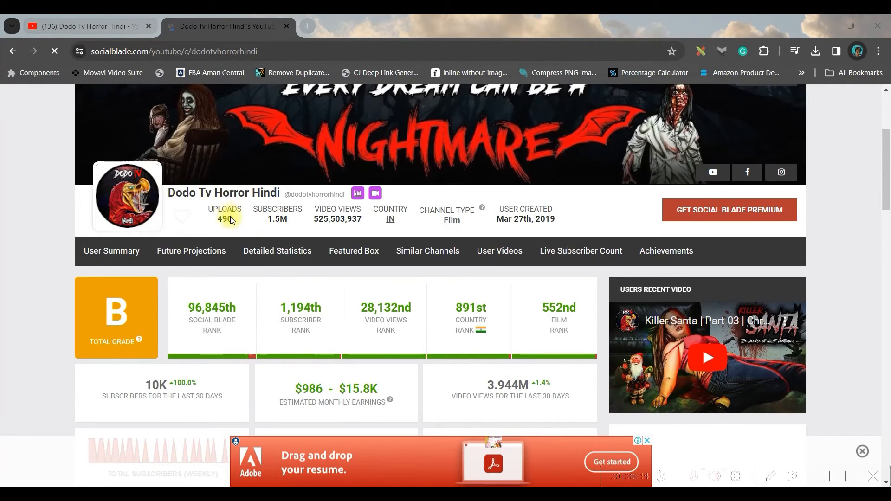
pyautogui.scroll(-2, 359, 305)
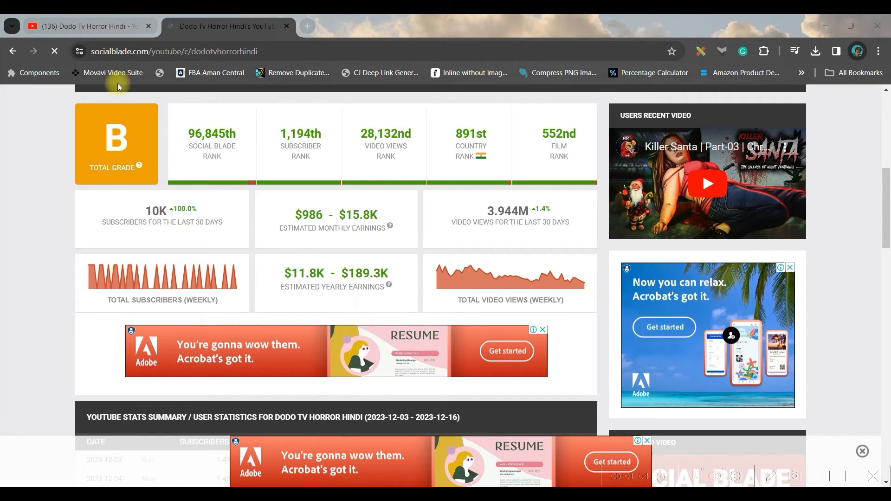
pyautogui.click(101, 27)
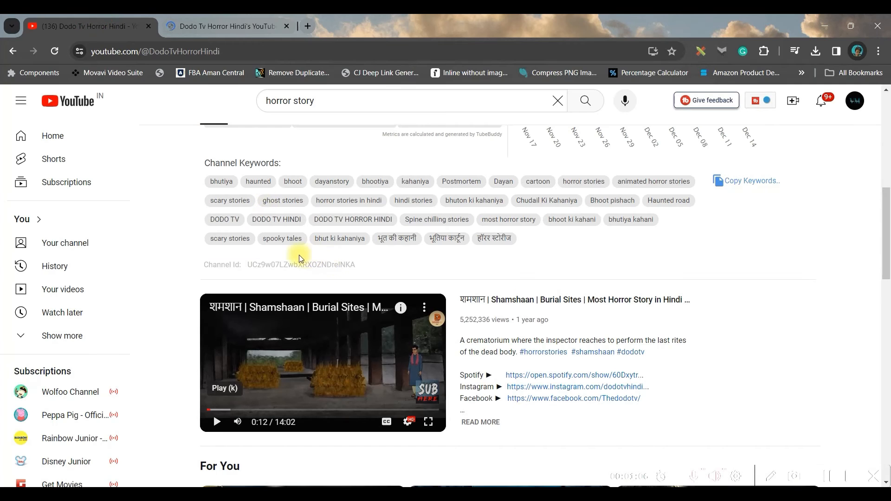
pyautogui.scroll(5, 233, 194)
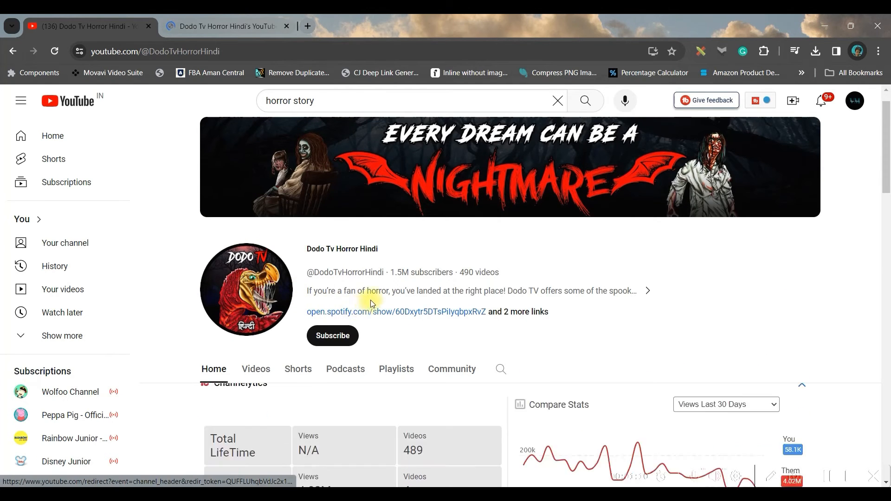
pyautogui.scroll(-15, 367, 306)
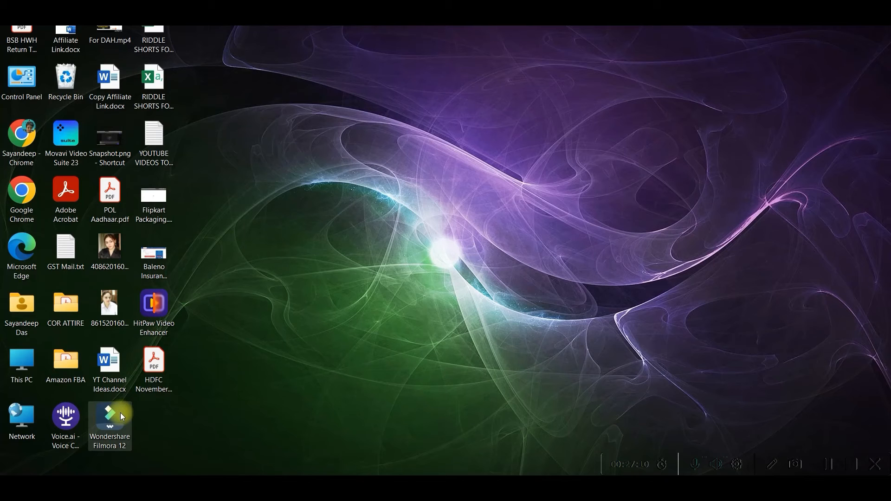
# - Launch Wondershare Filmora 12 and select the book_s_pages_are_flipping image to import as media
pyautogui.doubleClick(118, 414)
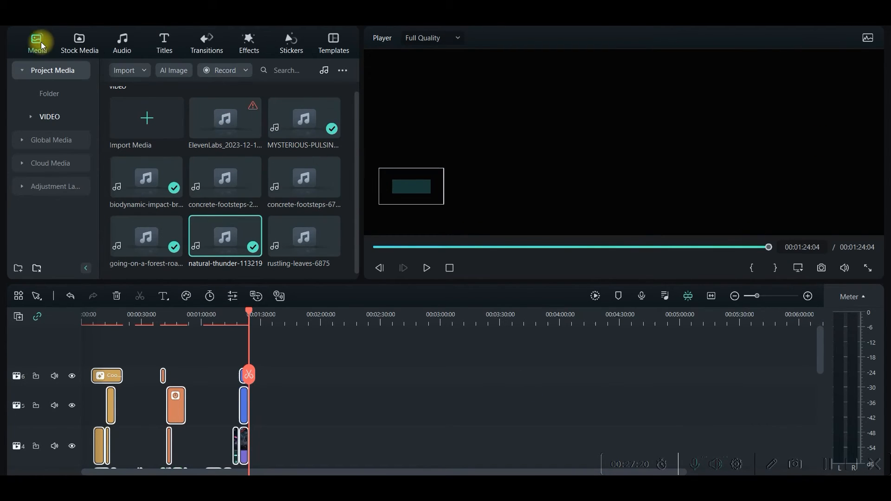
pyautogui.click(139, 116)
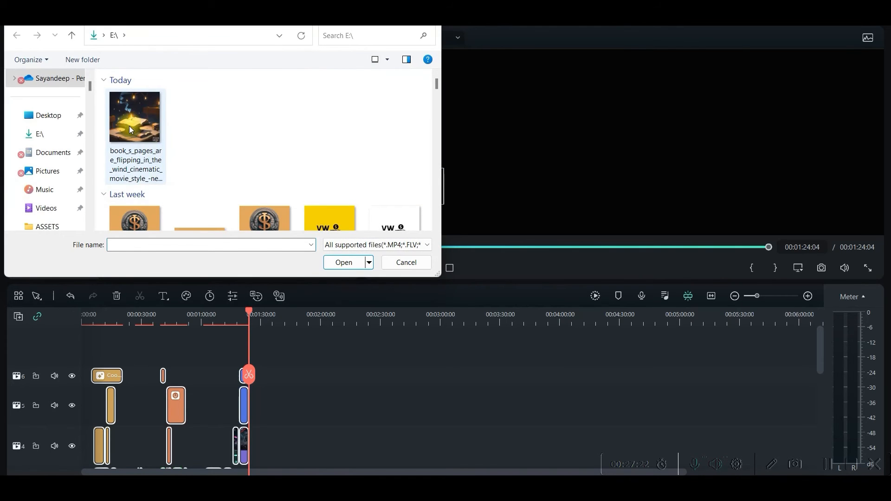
pyautogui.click(129, 127)
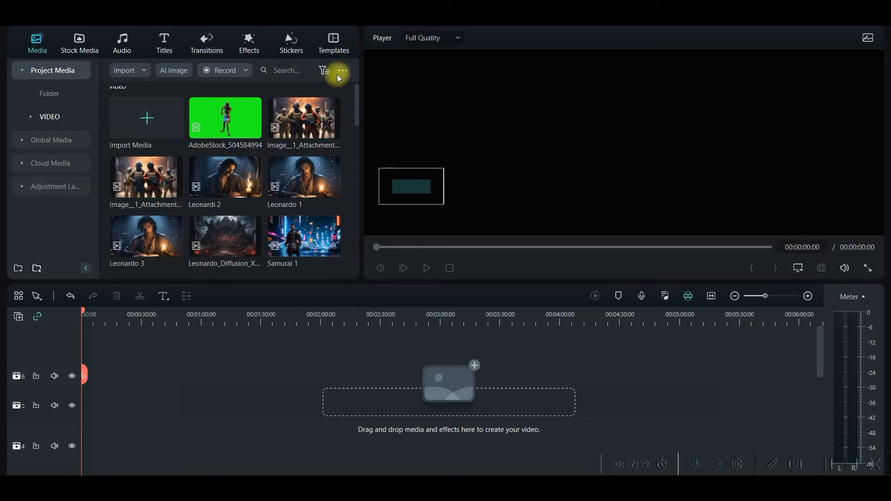
# - Filter the media to videos and place the AdobeStock green-screen clip, a Leonardo clip and the ElevenLabs audio on the timeline
pyautogui.click(325, 70)
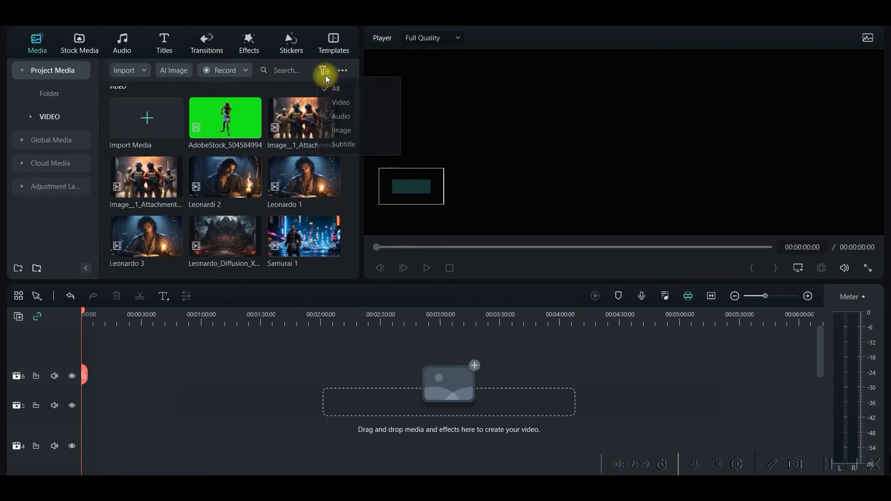
pyautogui.click(337, 114)
pyautogui.moveTo(224, 121); pyautogui.dragTo(188, 360)
pyautogui.moveTo(80, 437); pyautogui.dragTo(126, 390)
pyautogui.moveTo(225, 236); pyautogui.dragTo(90, 373)
pyautogui.click(570, 152)
pyautogui.moveTo(225, 118); pyautogui.dragTo(81, 351)
pyautogui.click(571, 152)
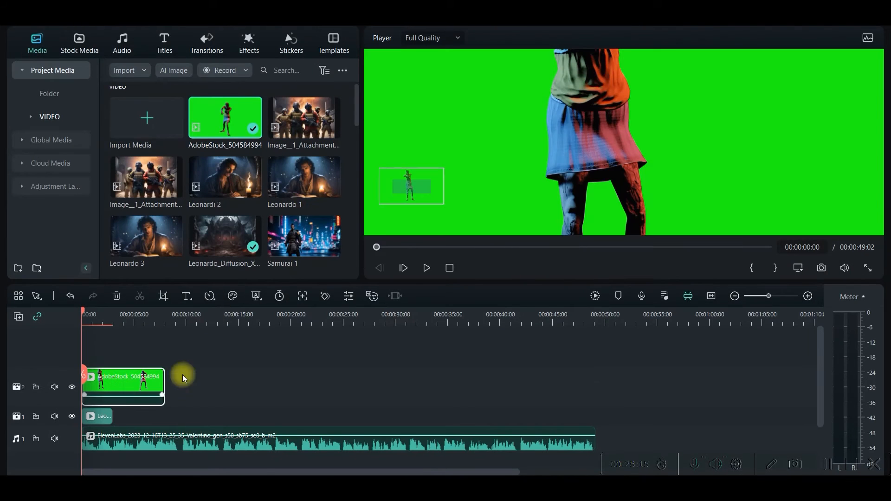
# - Enable Chroma Key on the AdobeStock_504584994 green-screen clip to remove its green background
pyautogui.doubleClick(111, 385)
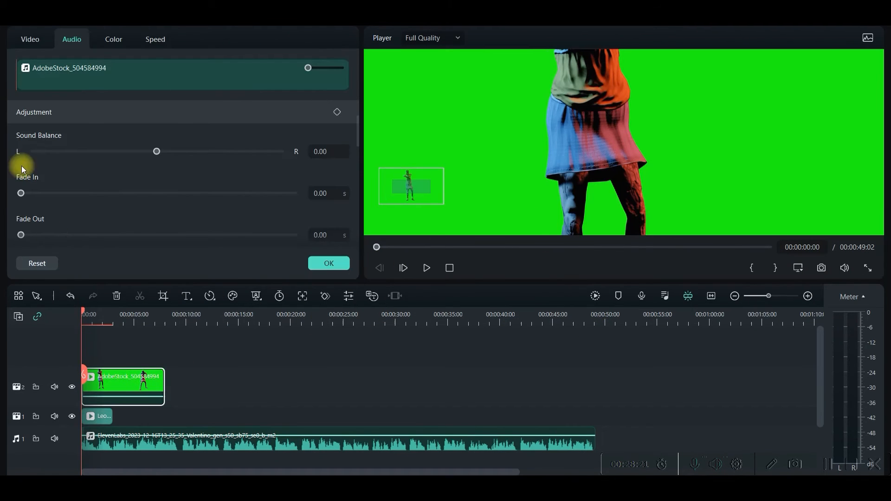
pyautogui.click(31, 40)
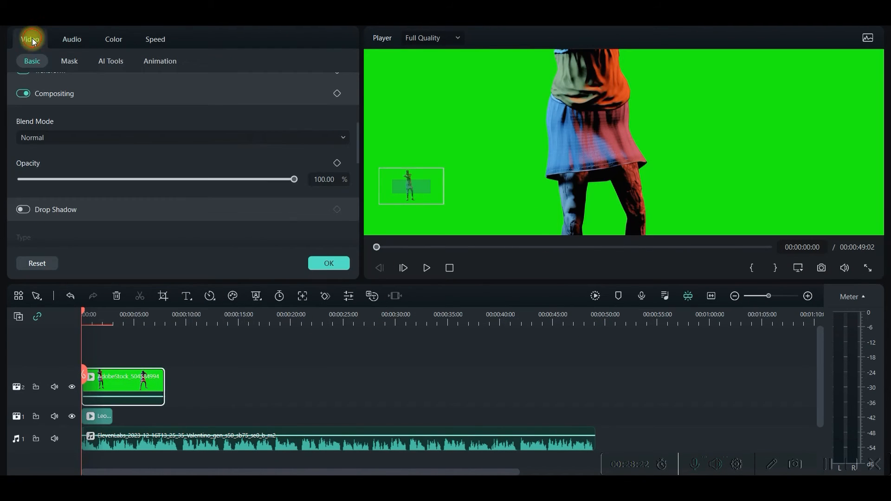
pyautogui.click(115, 63)
pyautogui.click(24, 84)
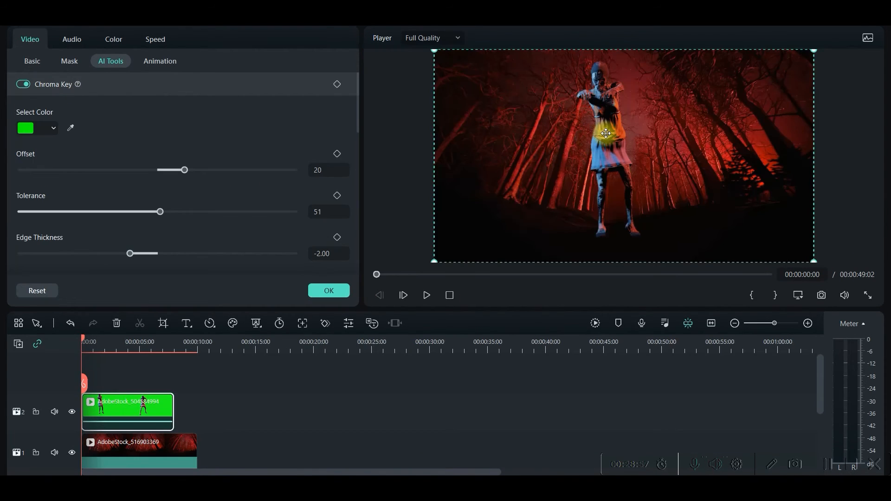
pyautogui.moveTo(610, 138)
pyautogui.mouseDown()
pyautogui.moveTo(620, 159)
pyautogui.moveTo(621, 135)
pyautogui.mouseUp()
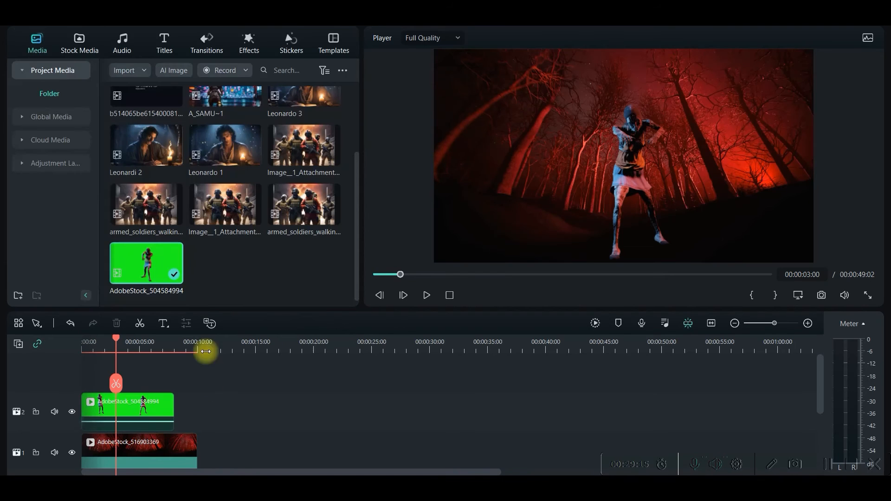
# - Append the Leonardi 2, Image__1_Attachment and A_SAMU~1 clips after the green-screen clip on track 2
pyautogui.moveTo(141, 141); pyautogui.dragTo(194, 414)
pyautogui.moveTo(304, 145); pyautogui.dragTo(254, 416)
pyautogui.scroll(3, 259, 178)
pyautogui.moveTo(251, 185); pyautogui.dragTo(281, 423)
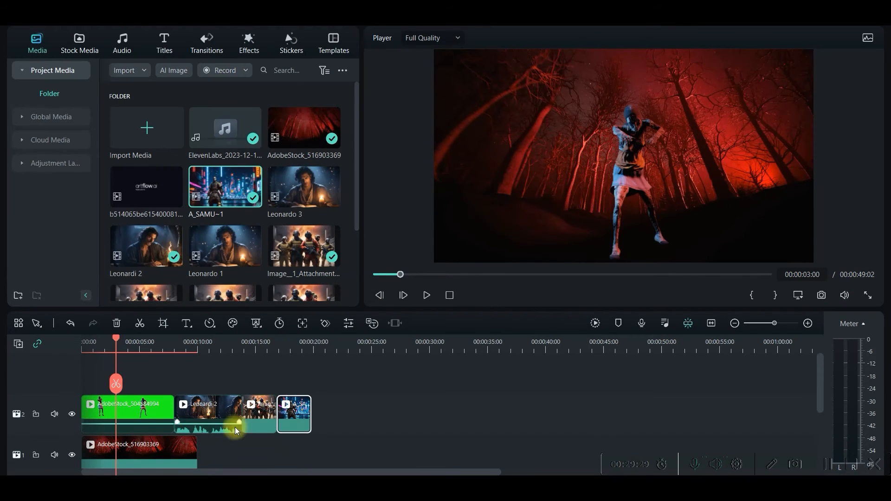
# - Add the Cube transition between the last two clips on track 2
pyautogui.click(202, 40)
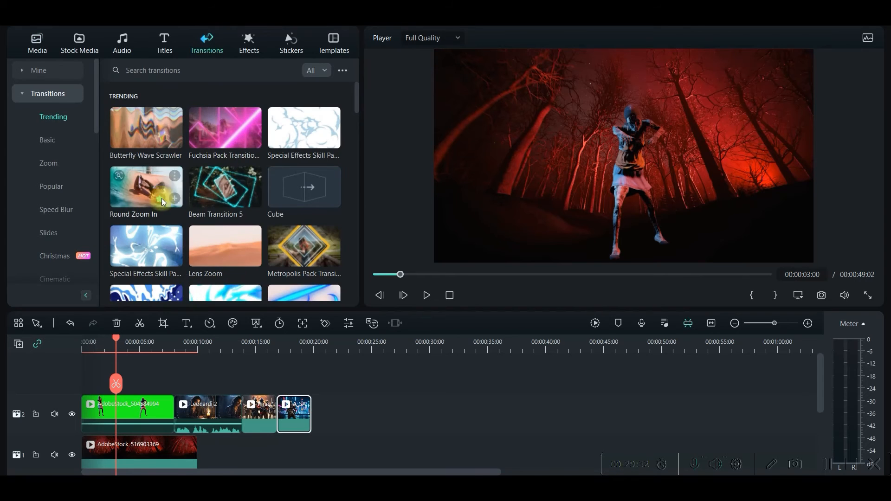
pyautogui.scroll(-4, 277, 194)
pyautogui.moveTo(297, 204); pyautogui.dragTo(277, 430)
# - Add the Shiny Golden Pack Overlay effect on a track above the clips at about 15 seconds
pyautogui.click(247, 40)
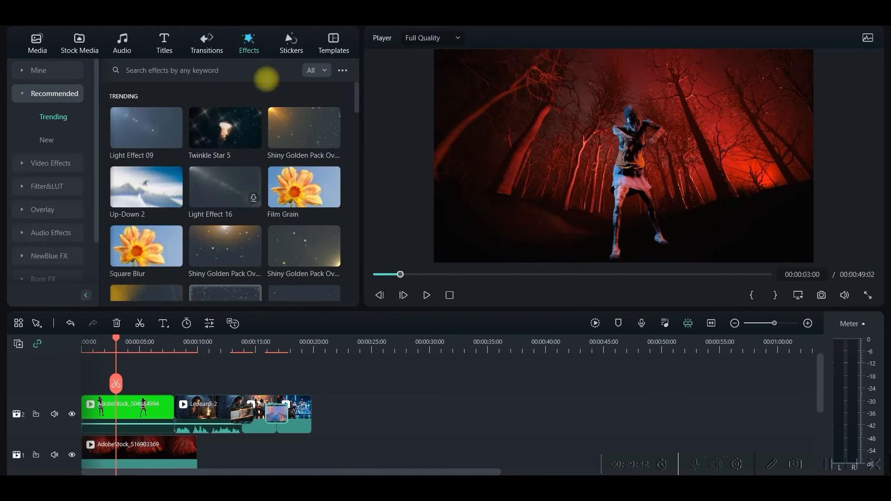
pyautogui.moveTo(301, 124); pyautogui.dragTo(253, 381)
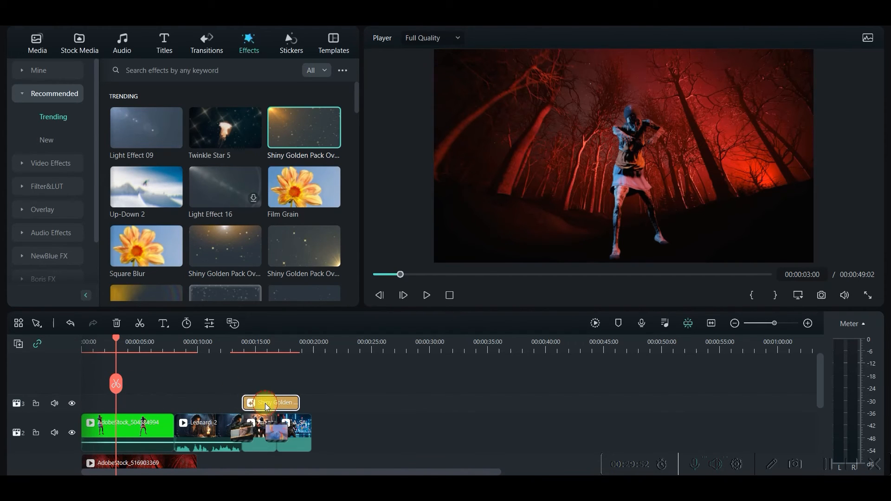
# - Set the Shiny Golden Pack Overlay effect's opacity to 81% and extend its duration slightly on the timeline
pyautogui.doubleClick(268, 400)
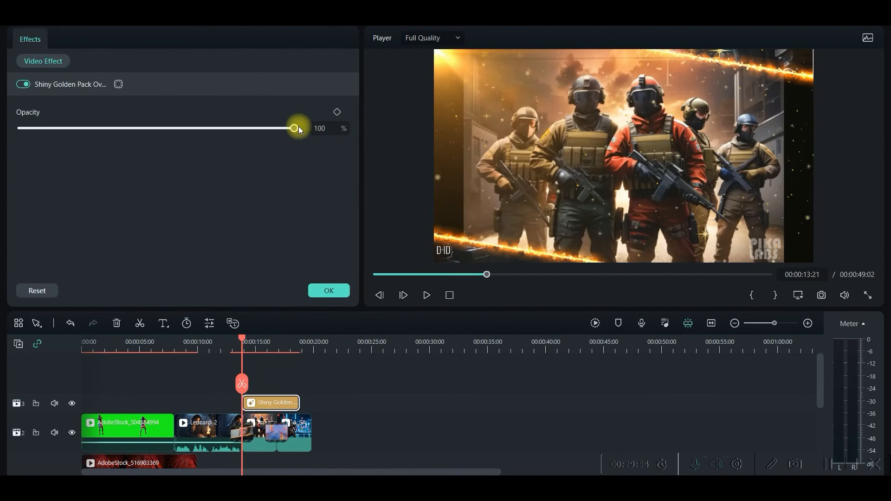
pyautogui.moveTo(296, 128); pyautogui.dragTo(242, 144)
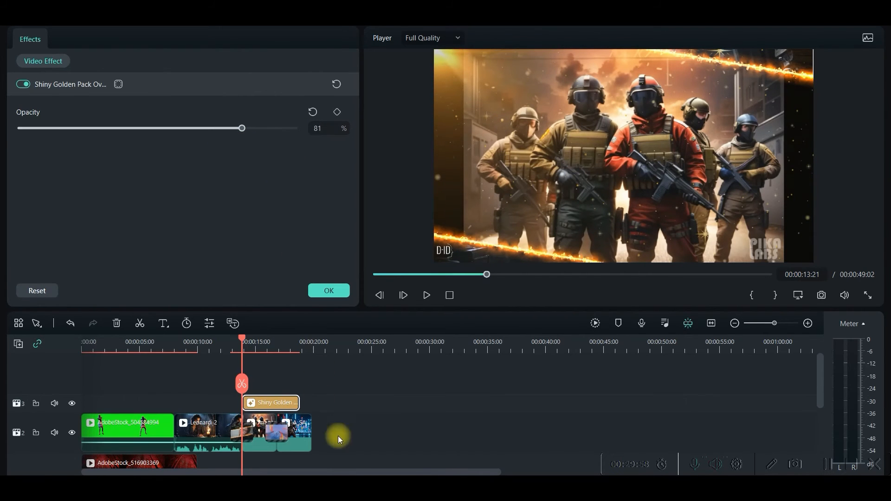
pyautogui.moveTo(309, 403); pyautogui.dragTo(311, 403)
pyautogui.click(372, 394)
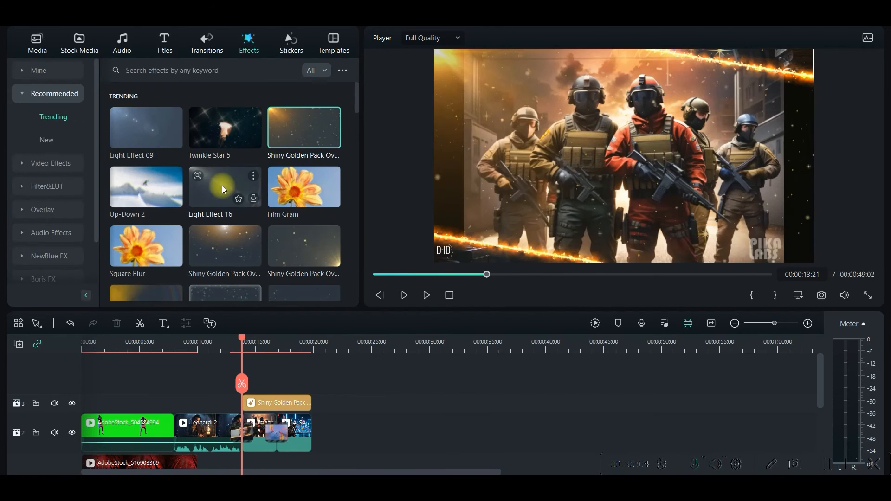
# - Browse the sound effects and add the Cartoon Boing sound to the audio track at about 12 seconds
pyautogui.click(122, 42)
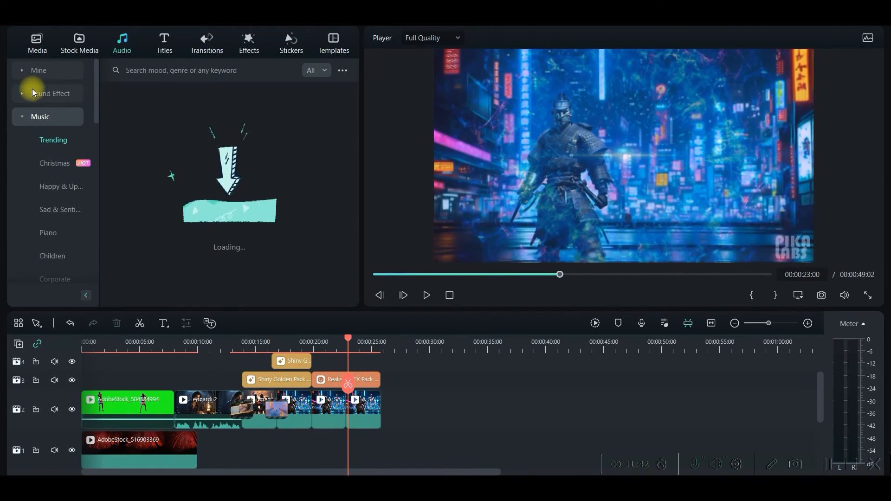
pyautogui.click(37, 92)
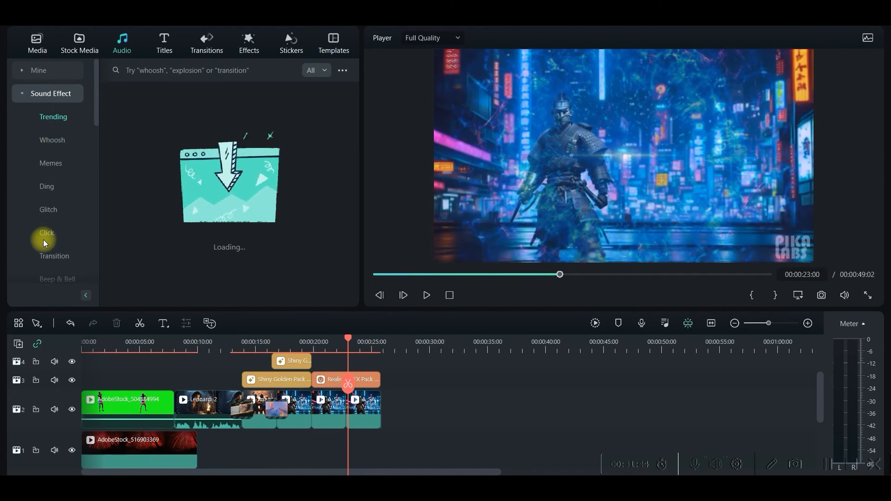
pyautogui.scroll(-3, 43, 240)
pyautogui.scroll(-3, 48, 204)
pyautogui.scroll(-3, 52, 212)
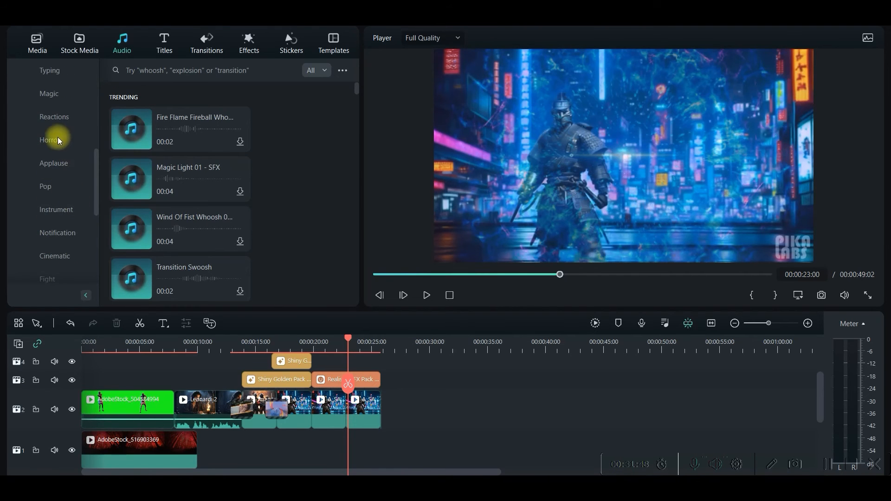
pyautogui.click(58, 137)
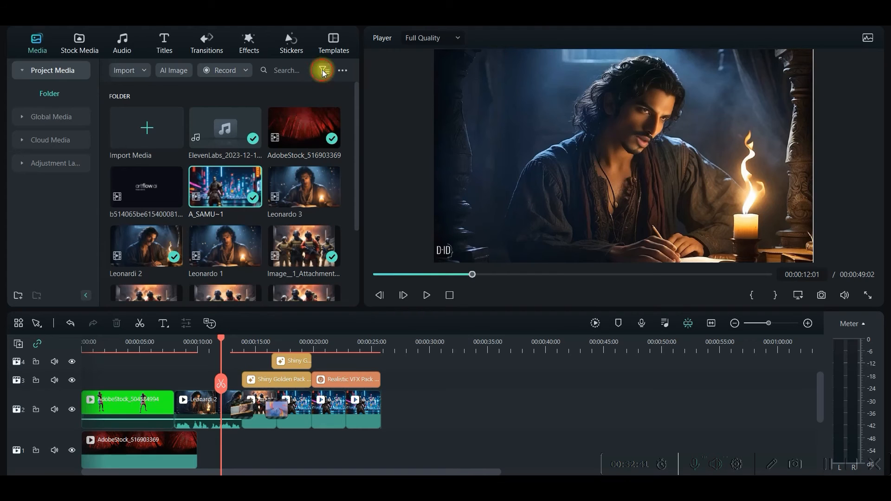
pyautogui.click(323, 72)
pyautogui.click(334, 114)
pyautogui.click(51, 93)
pyautogui.moveTo(225, 112); pyautogui.dragTo(213, 457)
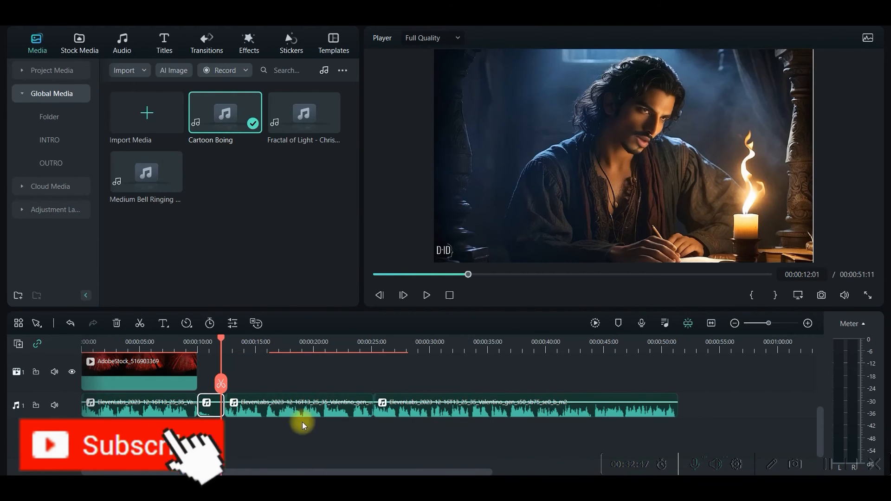
# - Raise the Cartoon Boing clip's volume to 1.30 dB and give it a 0.13 s fade-in and 0.24 s fade-out
pyautogui.doubleClick(208, 408)
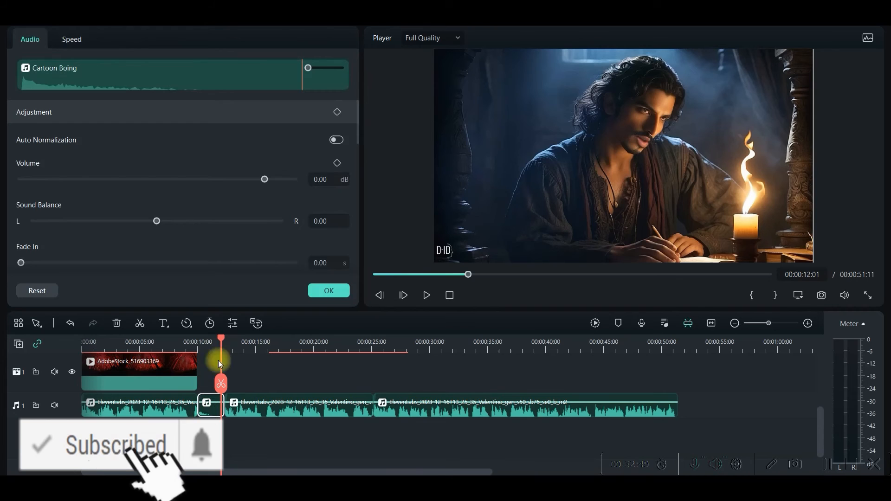
pyautogui.moveTo(264, 179)
pyautogui.mouseDown()
pyautogui.moveTo(222, 181)
pyautogui.moveTo(280, 186)
pyautogui.moveTo(269, 190)
pyautogui.mouseUp()
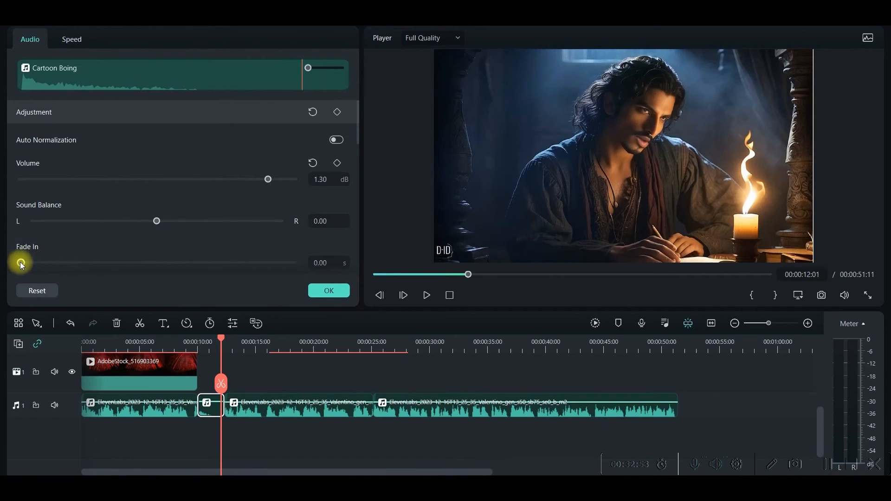
pyautogui.scroll(-3, 62, 244)
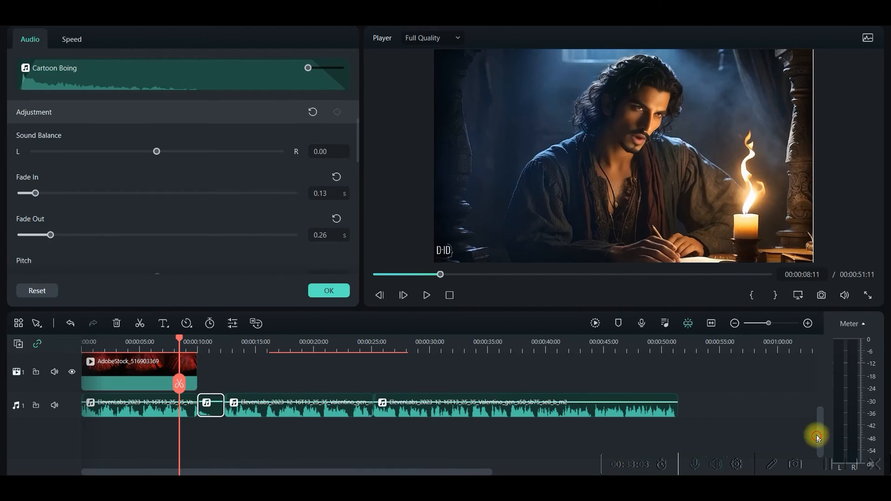
# - Open the export settings, set the quality to Higher, and close the export dialog
pyautogui.moveTo(818, 437); pyautogui.dragTo(823, 389)
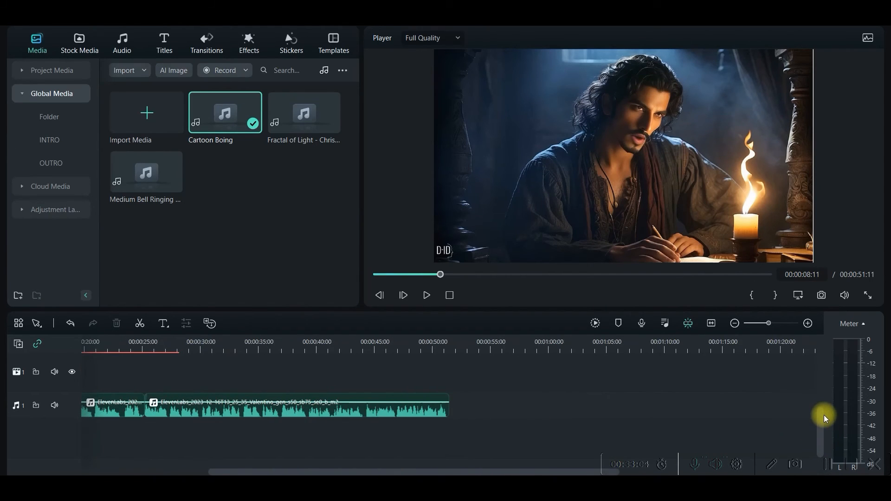
pyautogui.scroll(5, 824, 417)
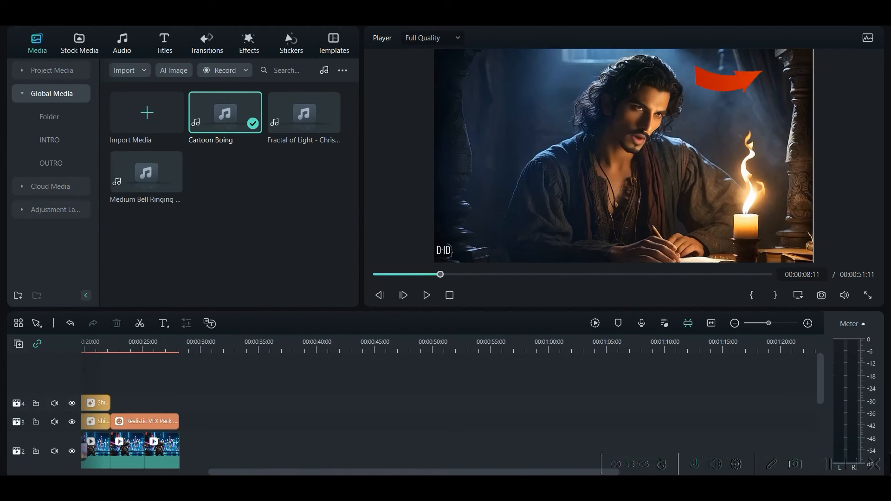
pyautogui.click(792, 26)
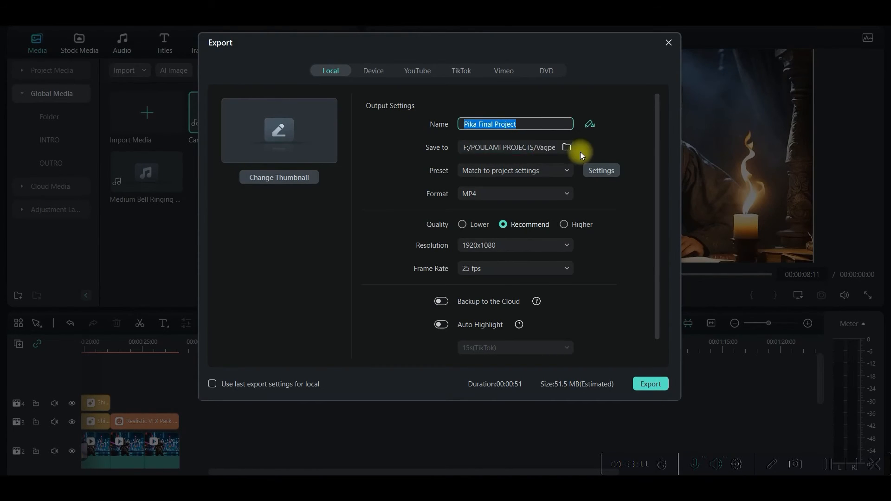
pyautogui.click(567, 148)
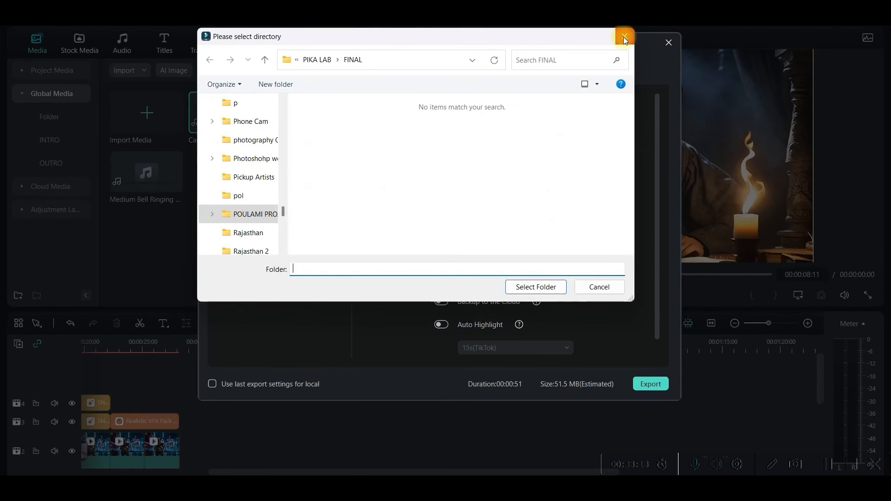
pyautogui.click(624, 36)
pyautogui.click(582, 227)
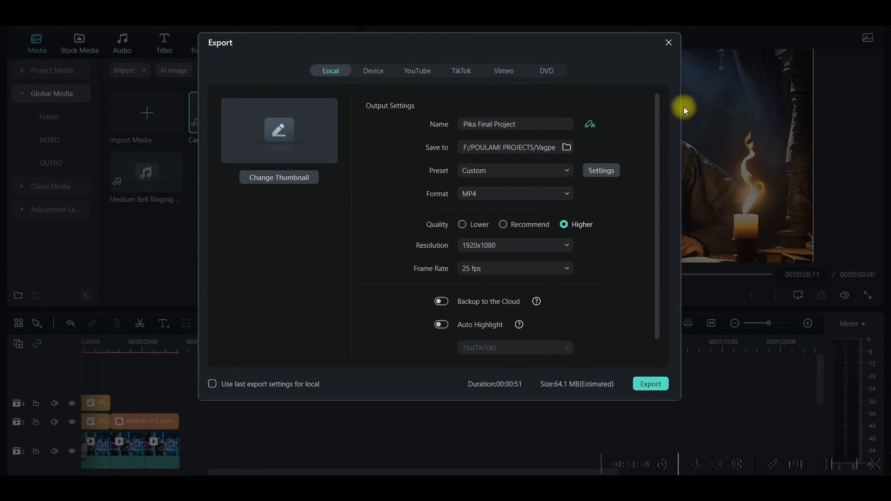
pyautogui.click(669, 43)
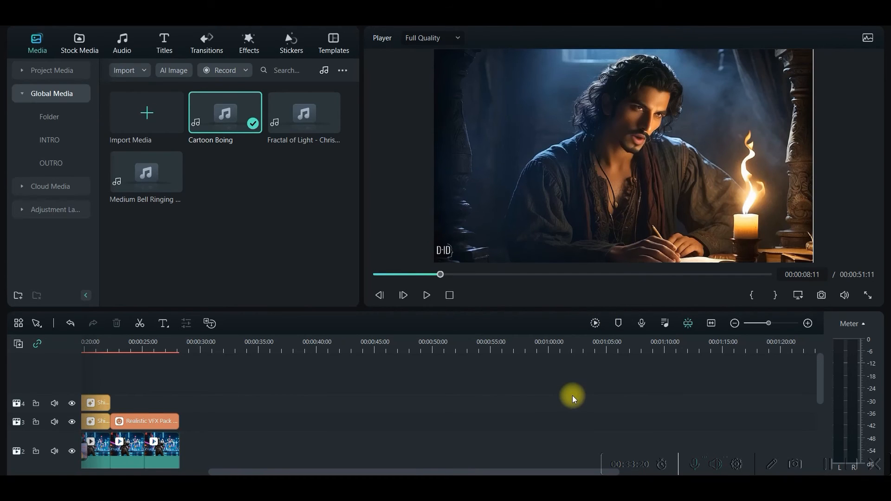